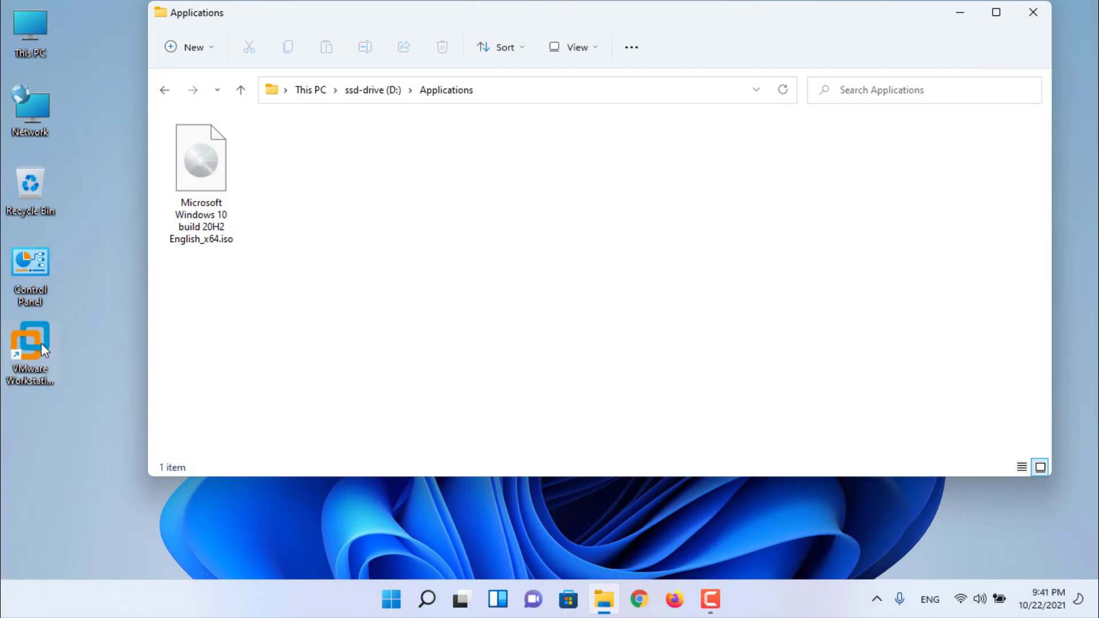
# - Launch VMware Workstation from its desktop shortcut, with the Applications folder holding the Windows 10 ISO still open
pyautogui.click(41, 340)
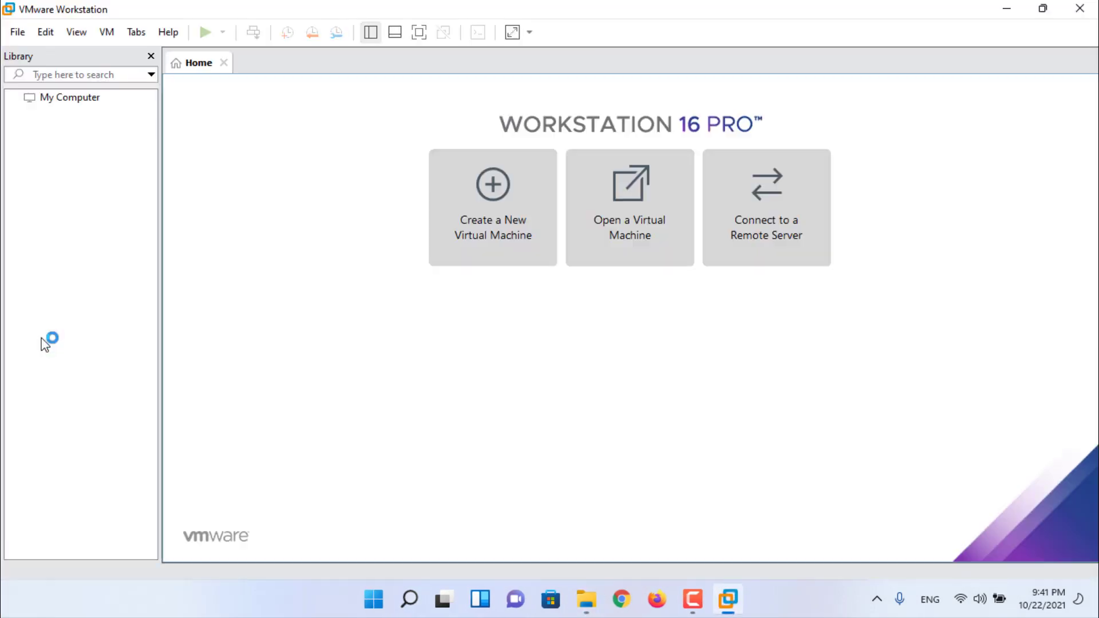
pyautogui.hotkey('alt', 'Tab')
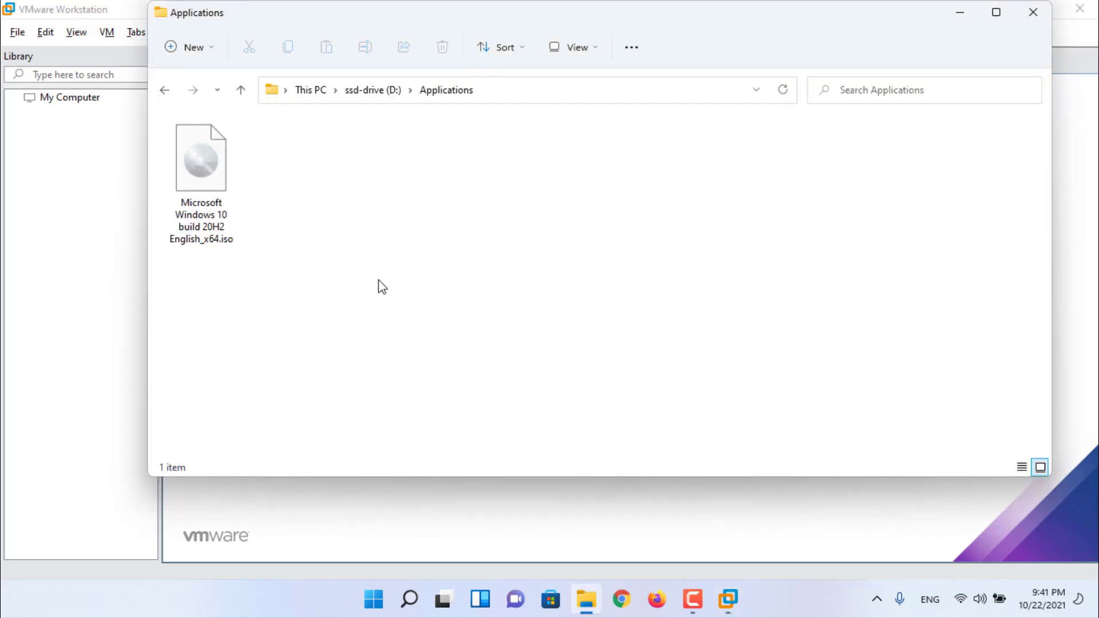
pyautogui.click(536, 98)
pyautogui.hotkey('ctrl', 'c')
pyautogui.click(52, 245)
# - Set up a typical Windows 10 x64 VM, OS installed later, named Win10_20H2
pyautogui.click(493, 186)
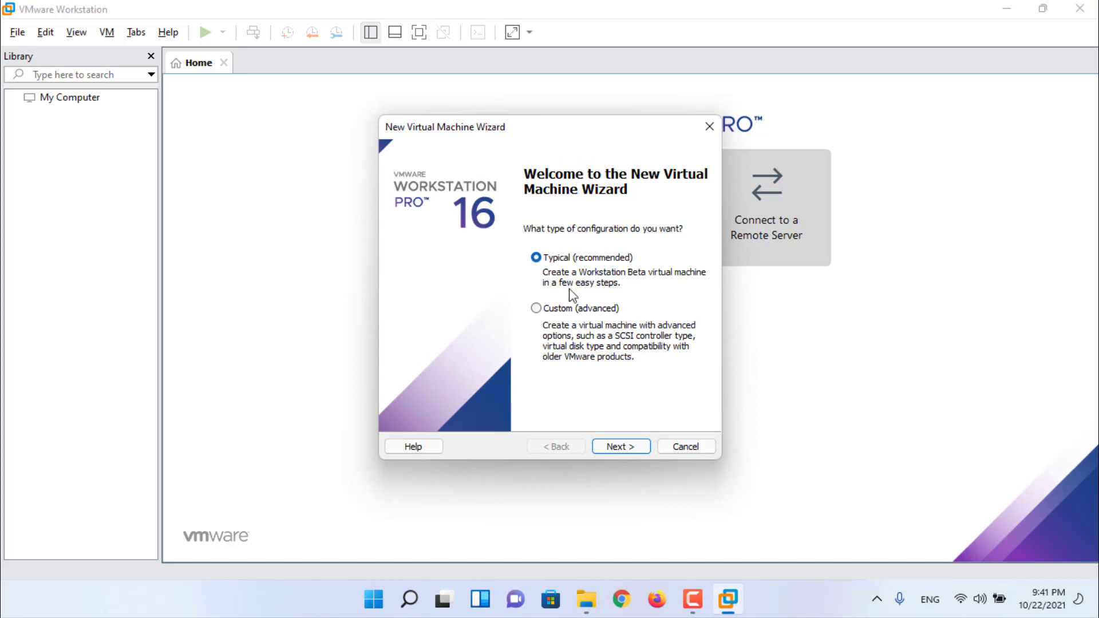
pyautogui.click(644, 449)
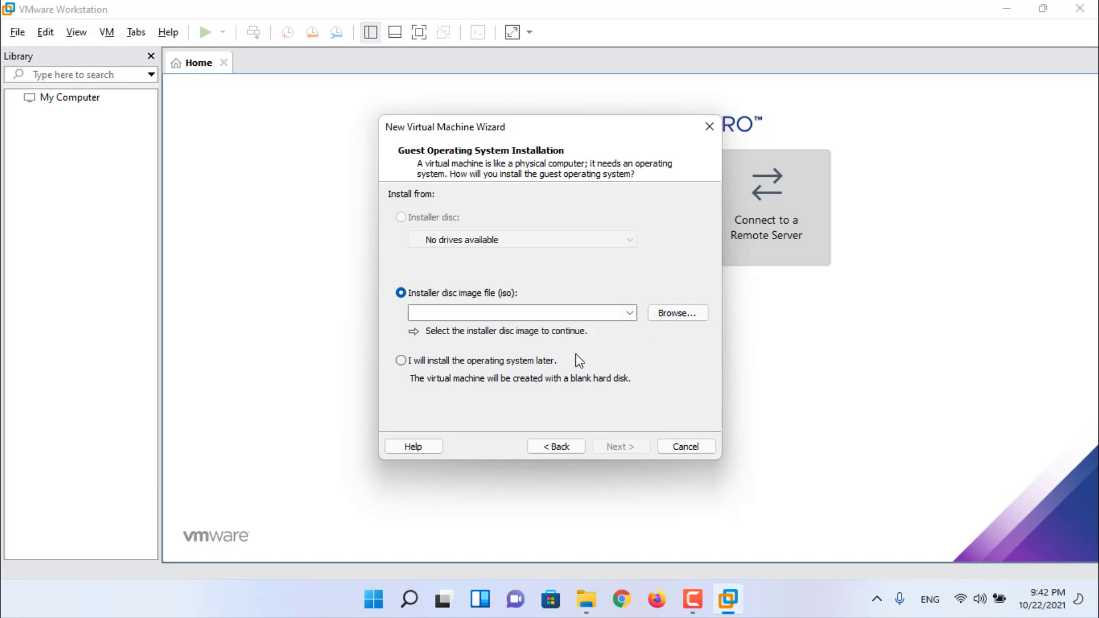
pyautogui.click(547, 361)
pyautogui.click(638, 448)
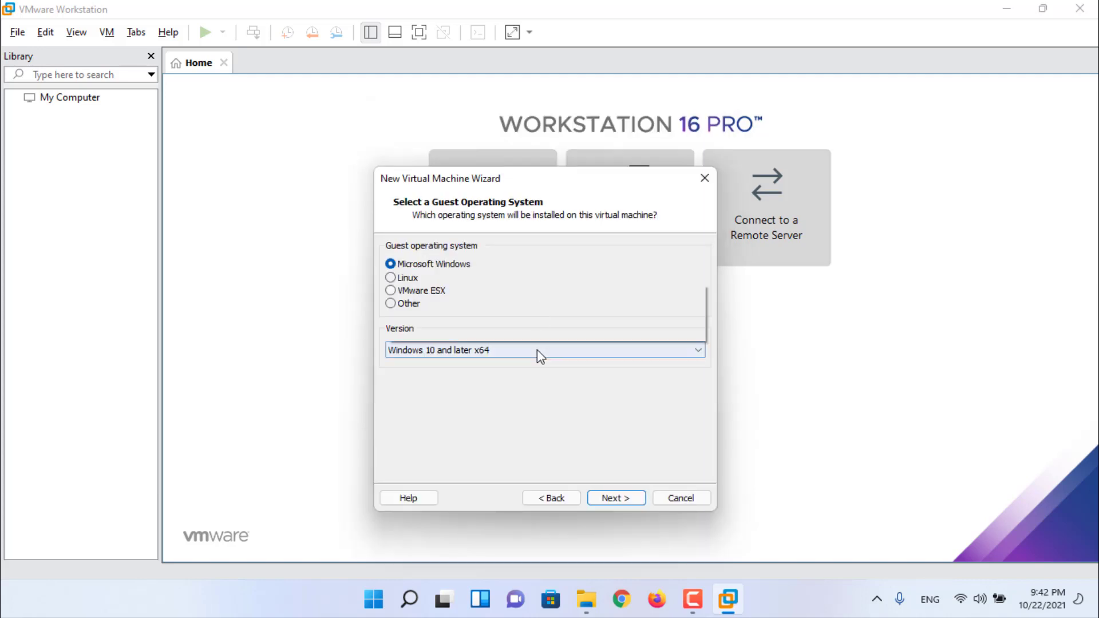
pyautogui.click(537, 349)
pyautogui.click(503, 68)
pyautogui.click(634, 498)
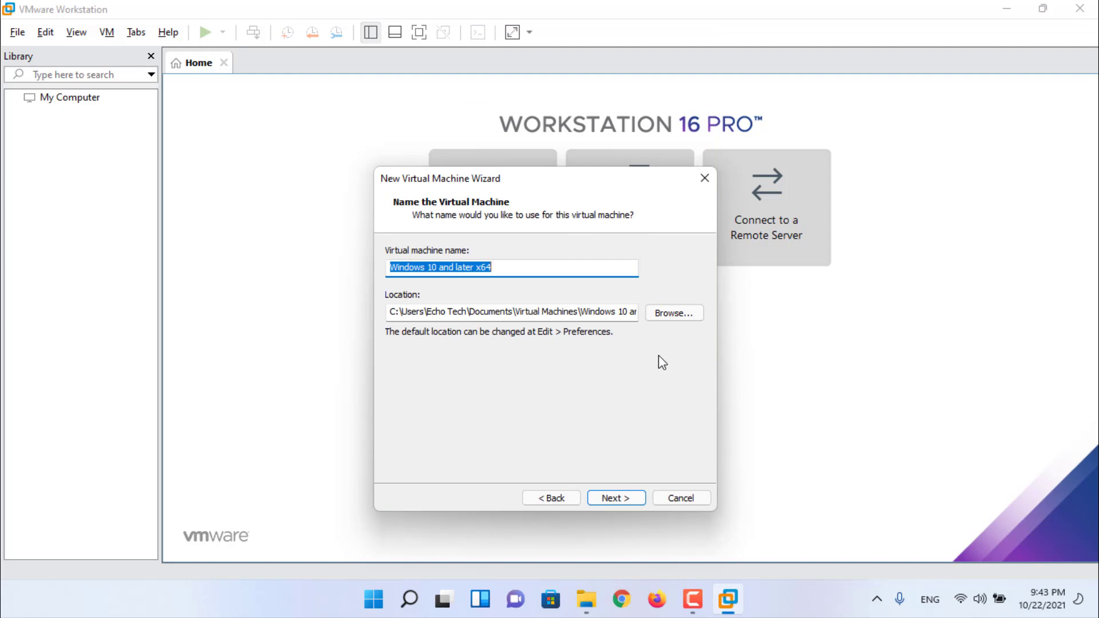
pyautogui.write('Win10_')
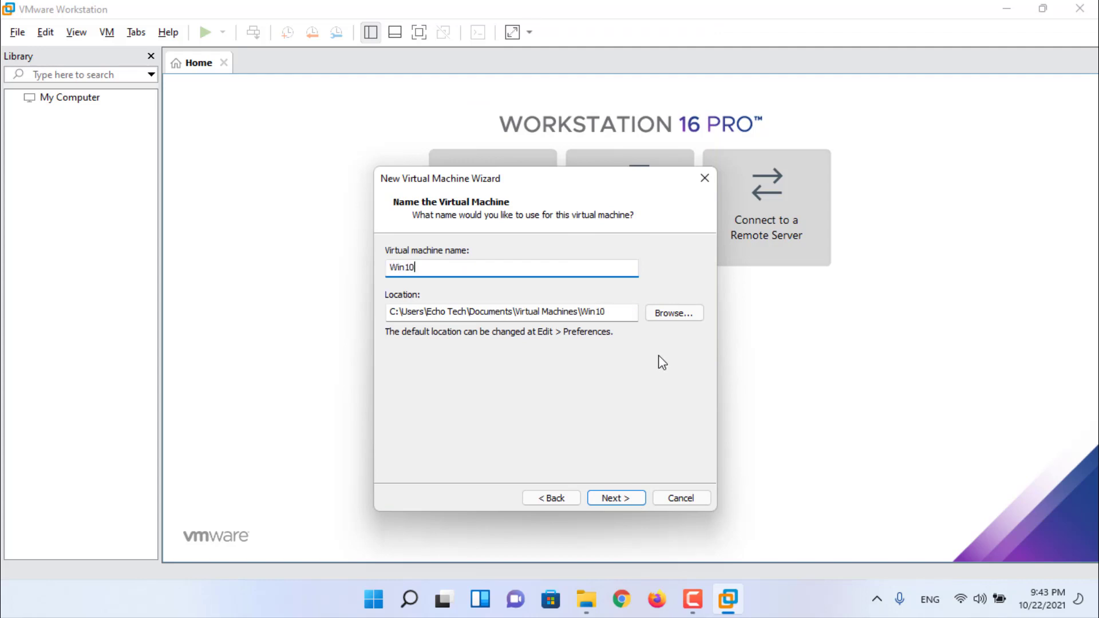
pyautogui.write('20H2')
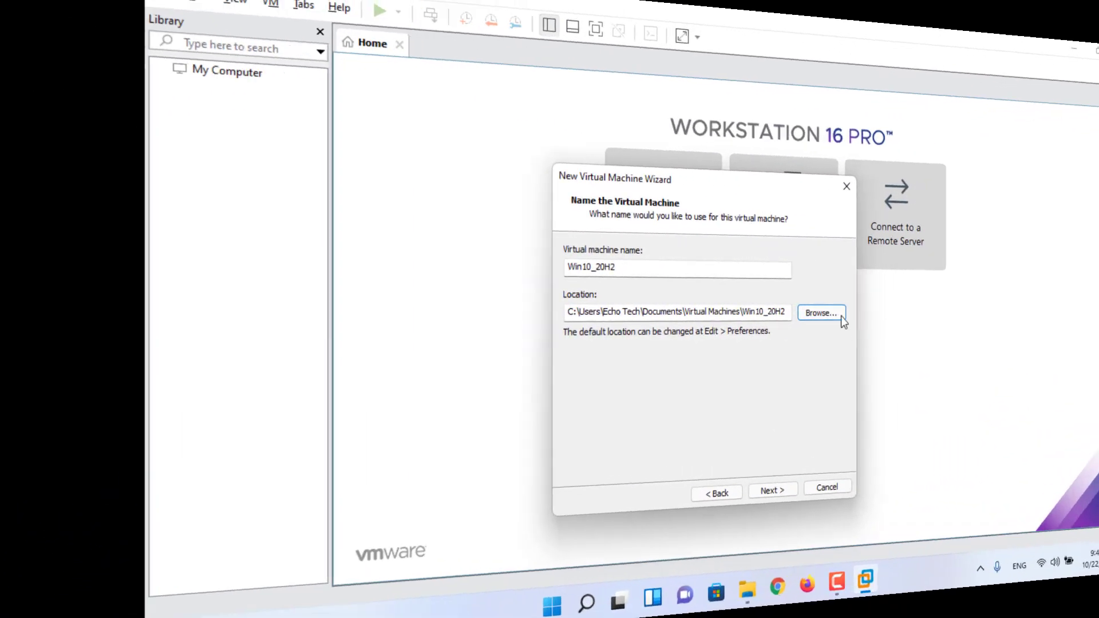
# - Set the virtual machine's location to D:\VMs\Basic
pyautogui.click(840, 316)
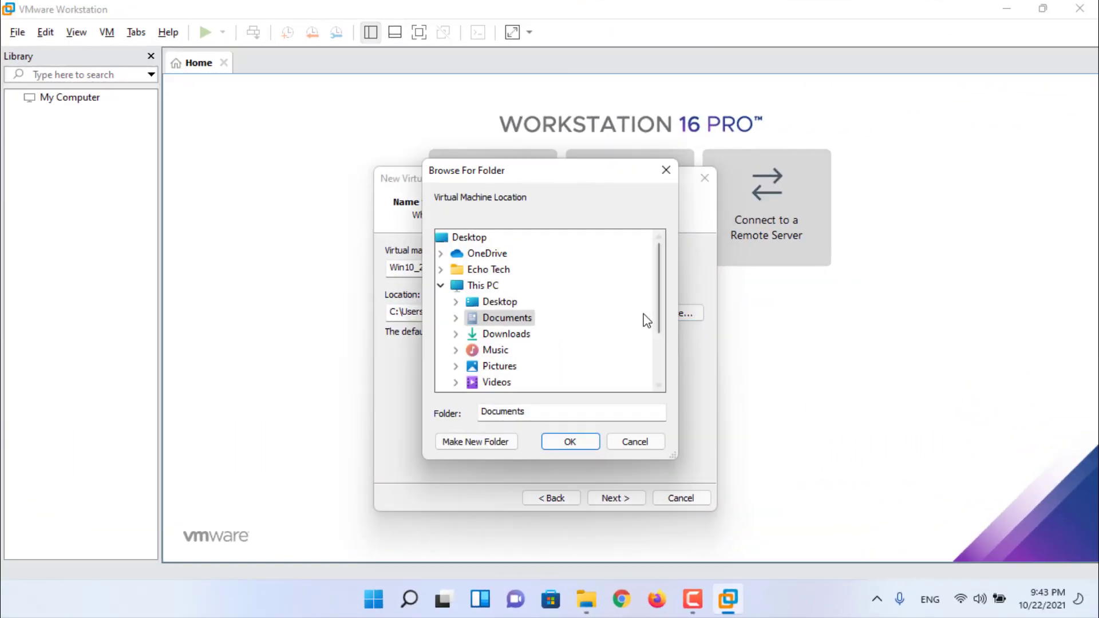
pyautogui.scroll(-2, 645, 319)
pyautogui.click(455, 334)
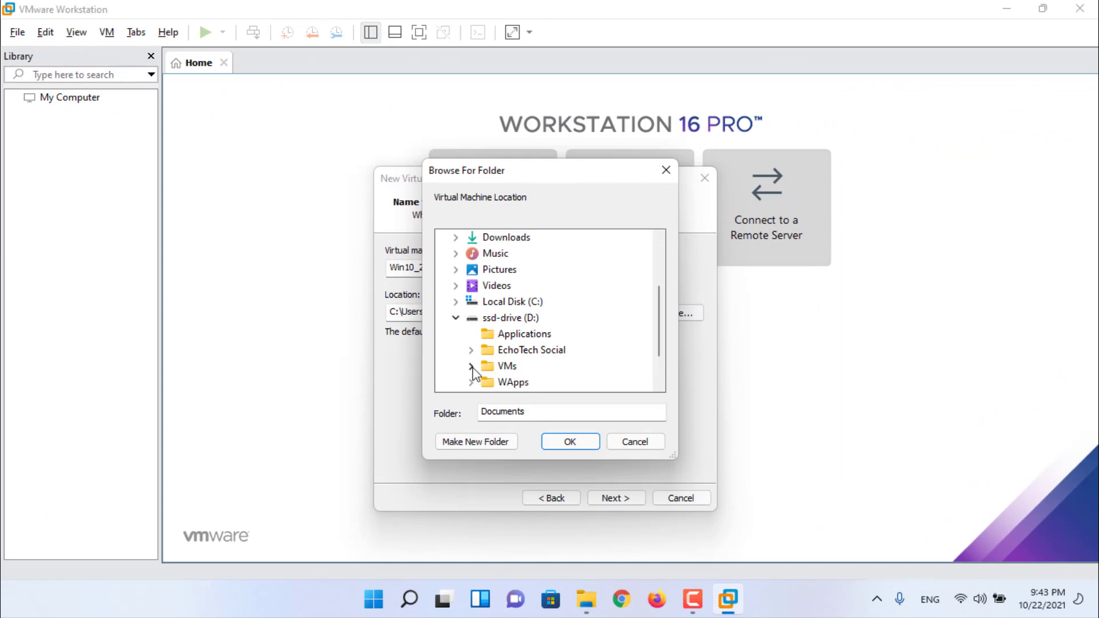
pyautogui.click(507, 366)
pyautogui.doubleClick(515, 380)
pyautogui.click(503, 319)
pyautogui.click(569, 441)
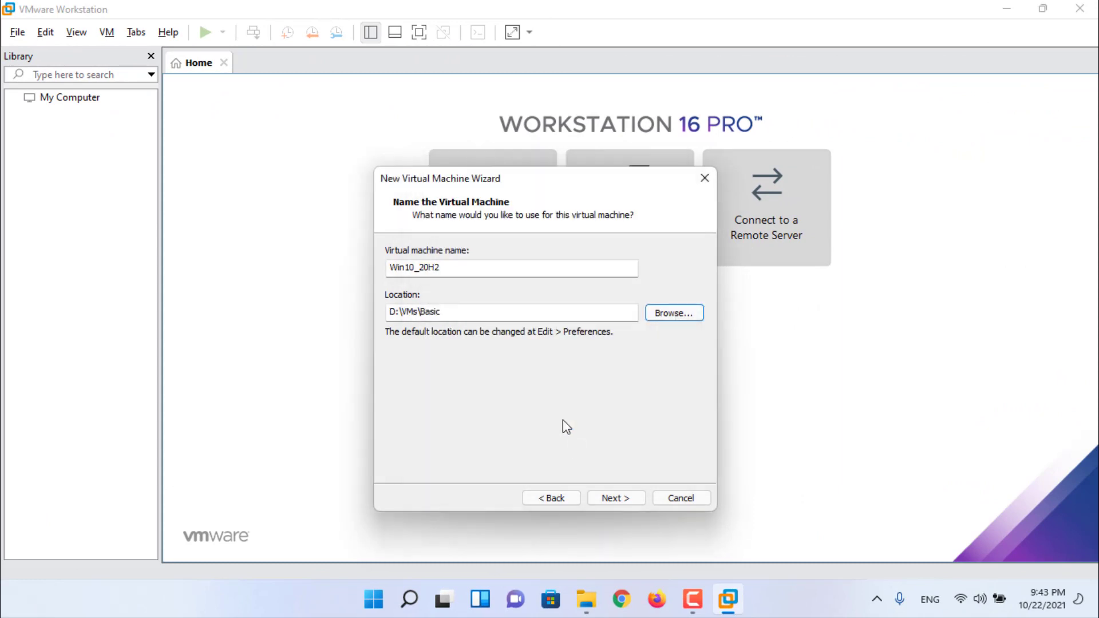
# - Store the 60 GB virtual disk as a single file and finish the wizard
pyautogui.click(608, 493)
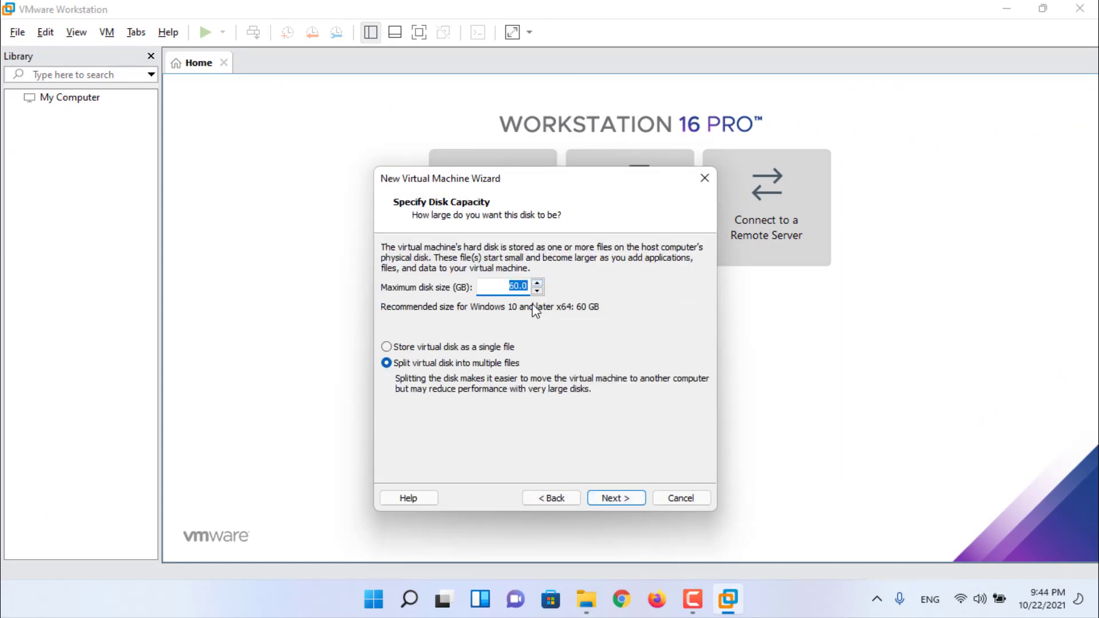
pyautogui.click(501, 347)
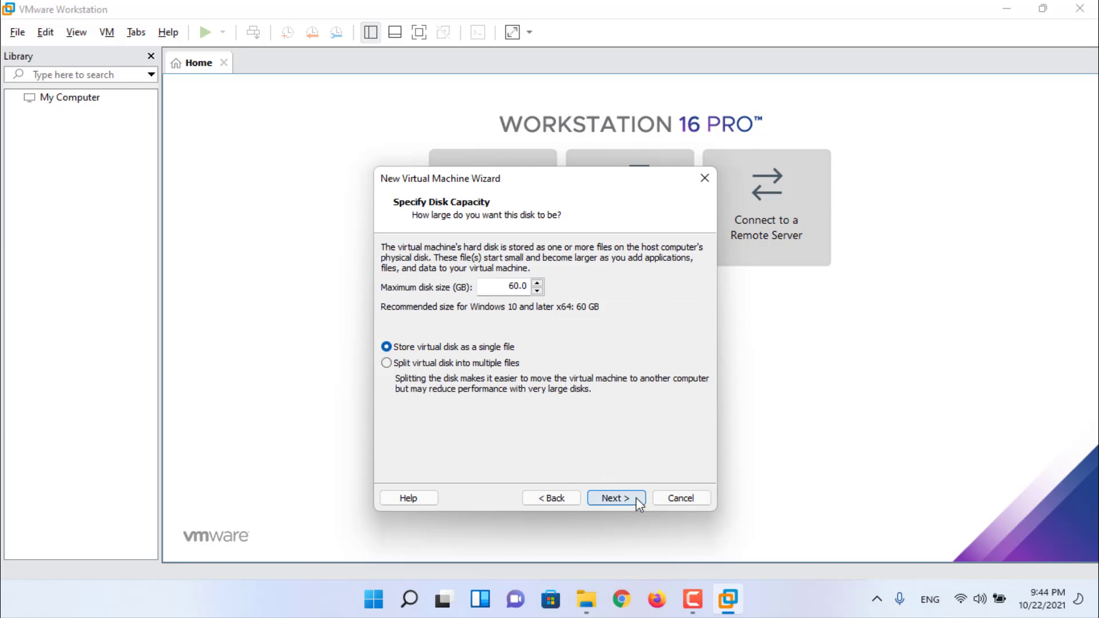
pyautogui.click(636, 497)
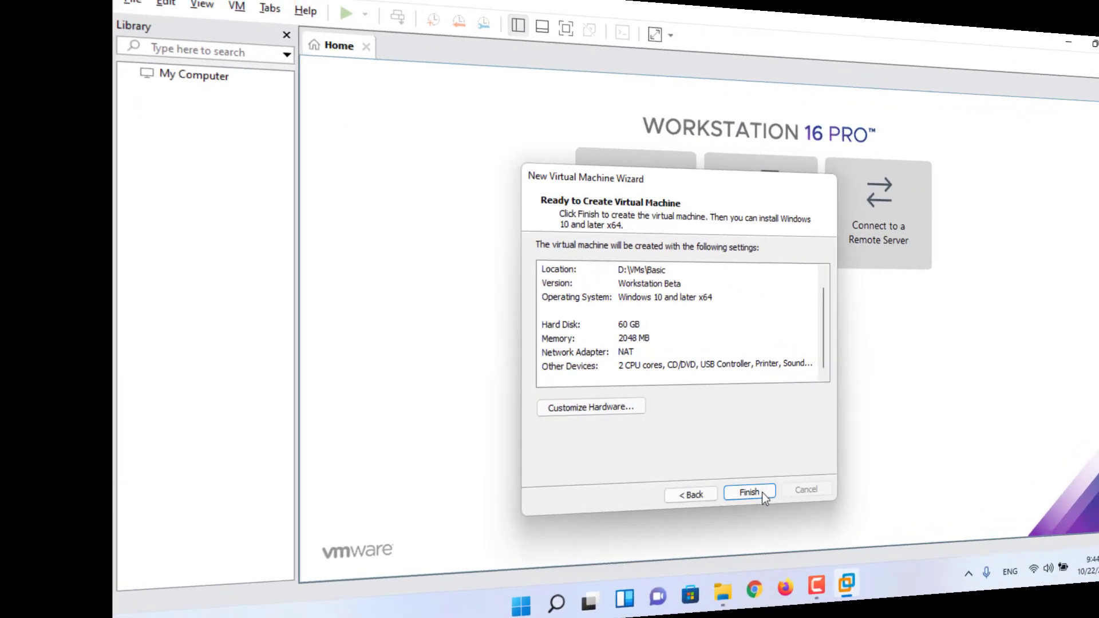
pyautogui.click(632, 498)
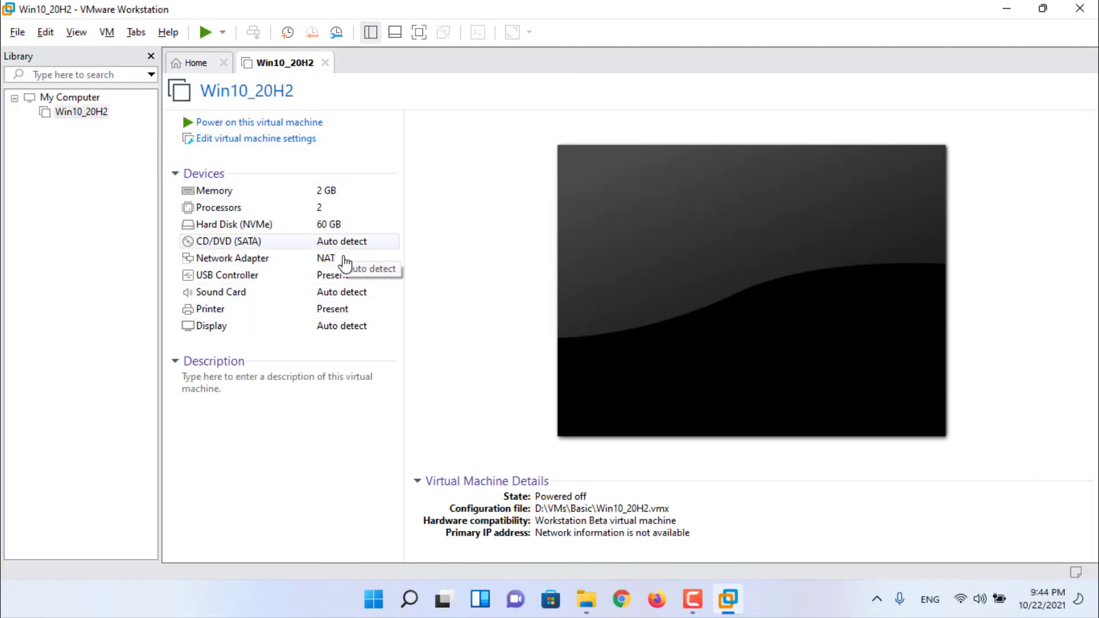
# - Set the network adapter to Bridged with physical connection state replicated
pyautogui.doubleClick(342, 259)
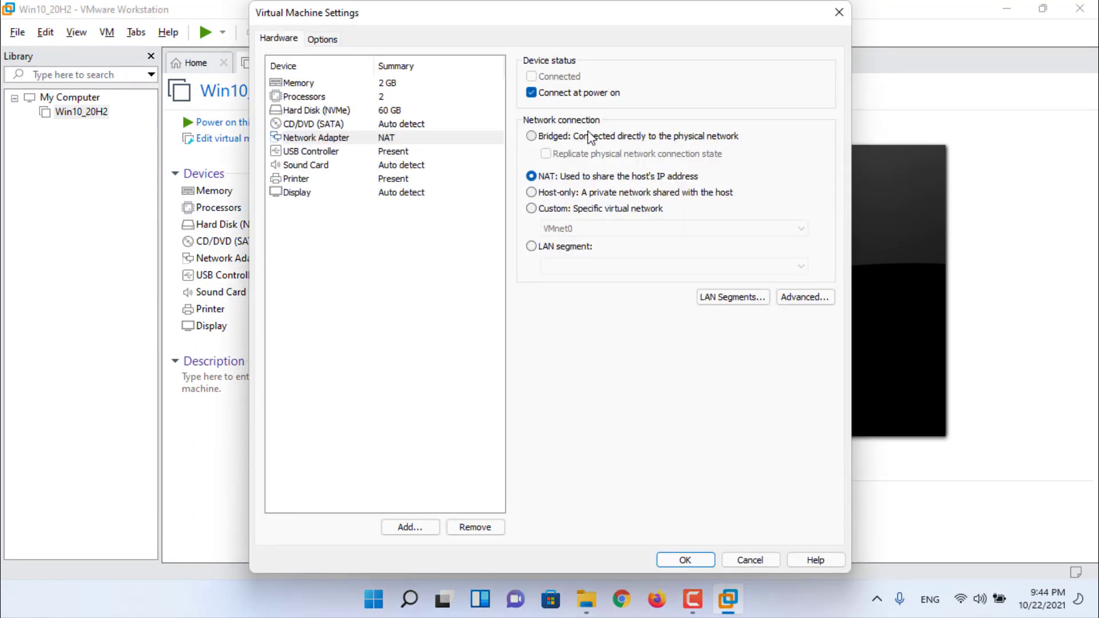
pyautogui.click(590, 137)
pyautogui.click(595, 154)
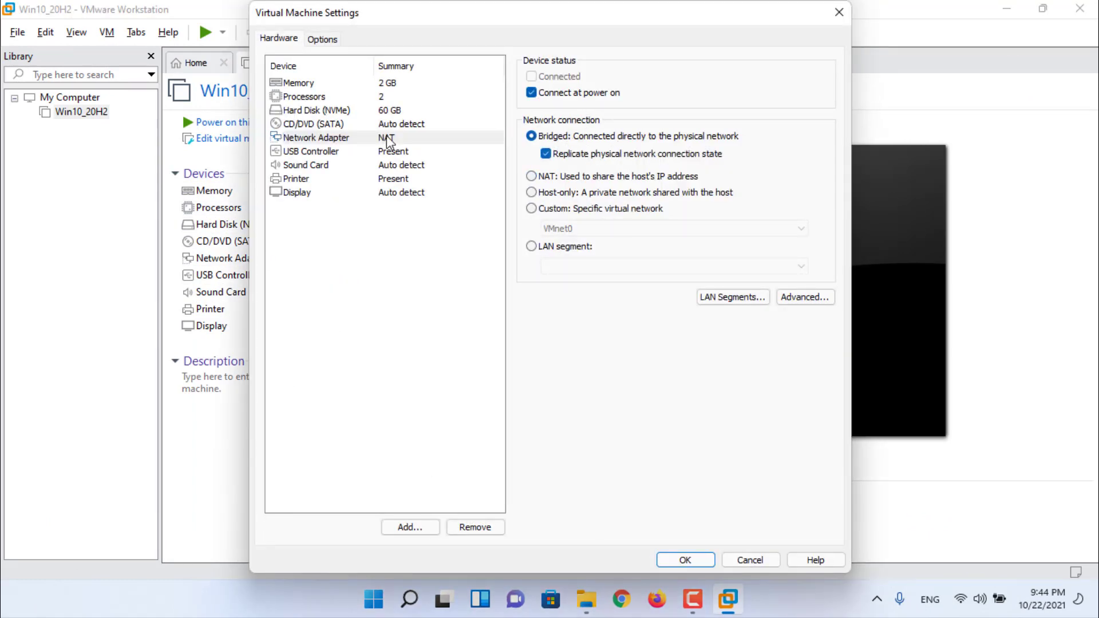
# - Point the CD/DVD drive at the Windows 10 20H2 ISO in D:\Applications
pyautogui.click(400, 125)
pyautogui.click(531, 175)
pyautogui.click(807, 197)
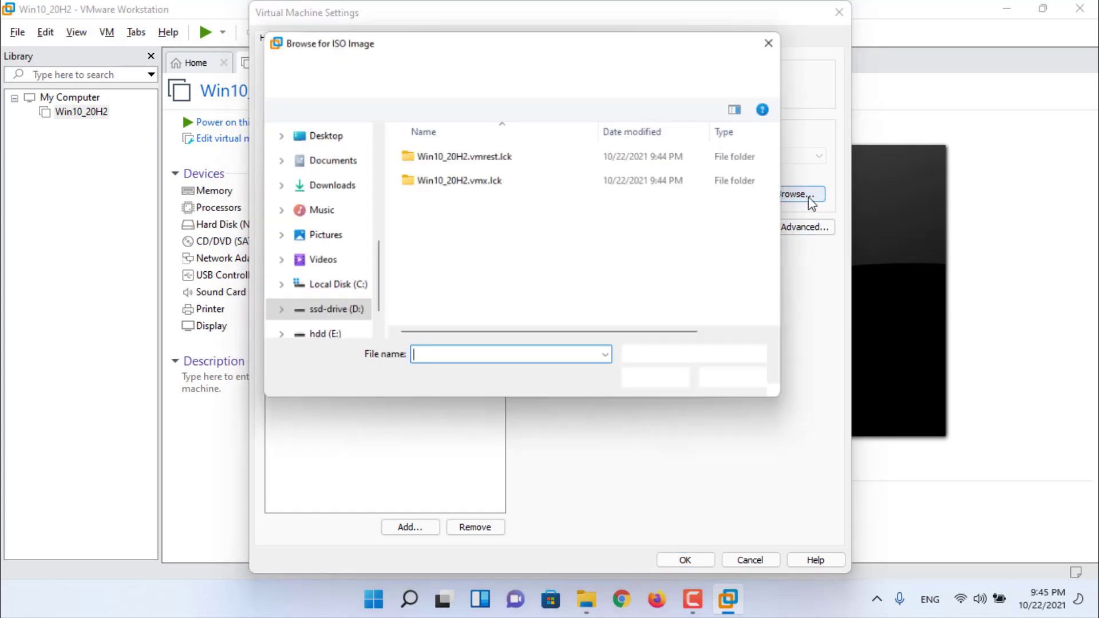
pyautogui.hotkey('ctrl', 'v')
pyautogui.click(658, 384)
pyautogui.doubleClick(564, 162)
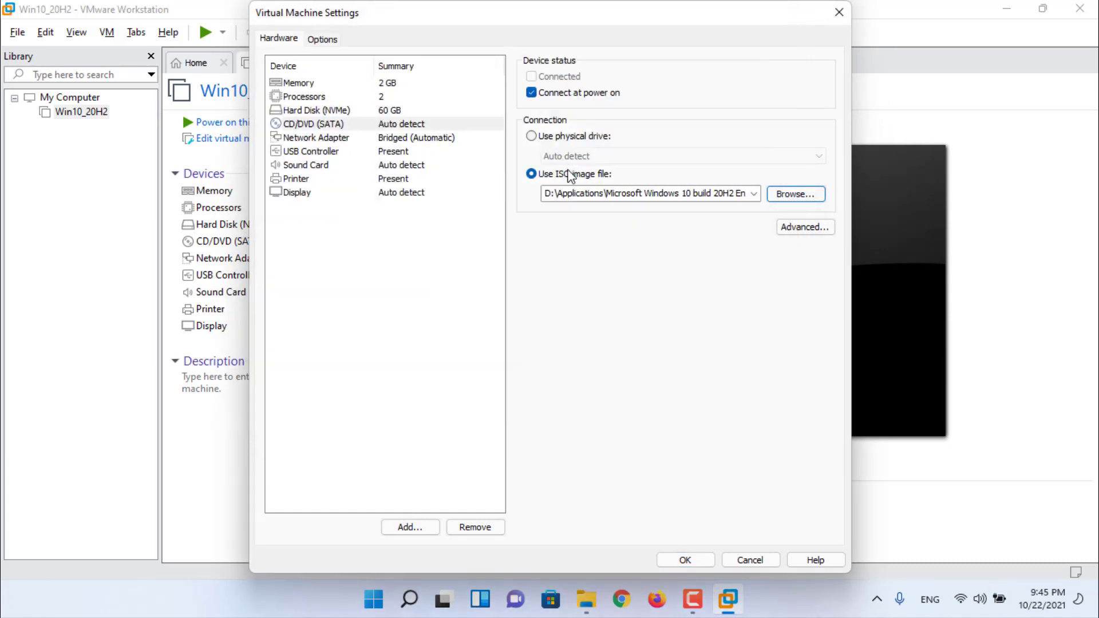
pyautogui.press('Tab')
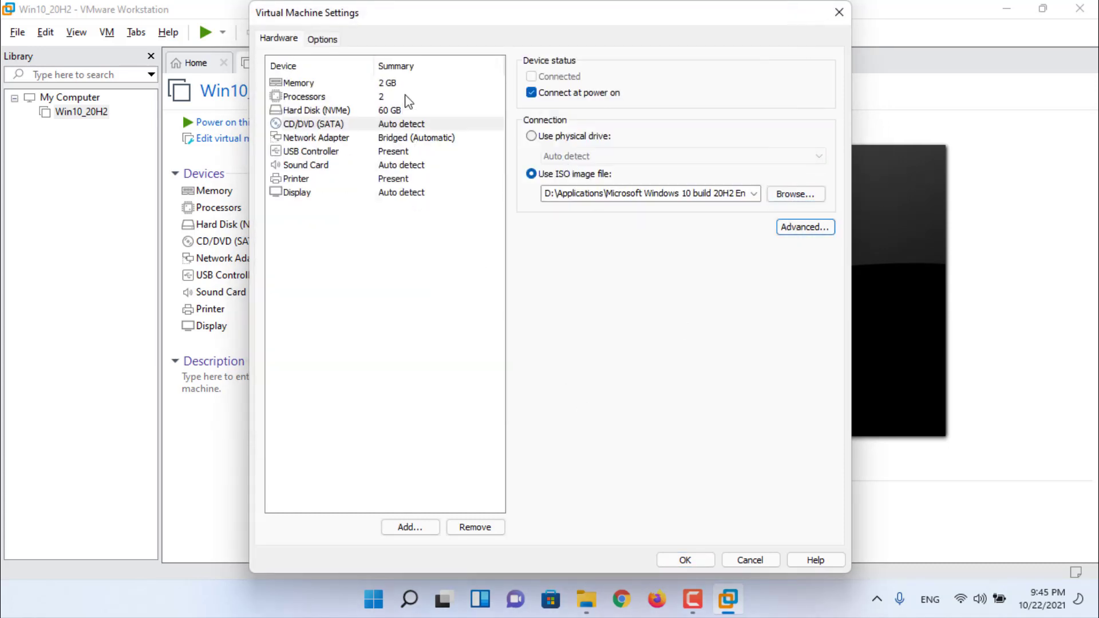
# - Review the memory, processor and hard disk settings, leaving memory at 2048 MB
pyautogui.click(407, 84)
pyautogui.moveTo(574, 223)
pyautogui.mouseDown()
pyautogui.moveTo(576, 189)
pyautogui.moveTo(579, 257)
pyautogui.moveTo(577, 223)
pyautogui.mouseUp()
pyautogui.click(386, 97)
pyautogui.click(711, 79)
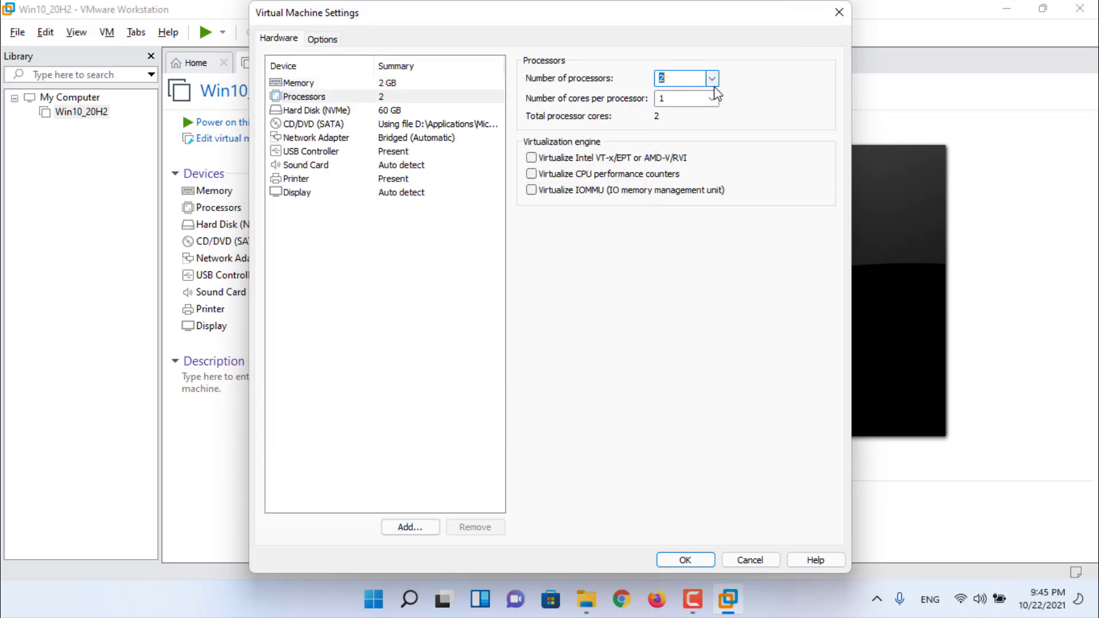
pyautogui.click(712, 99)
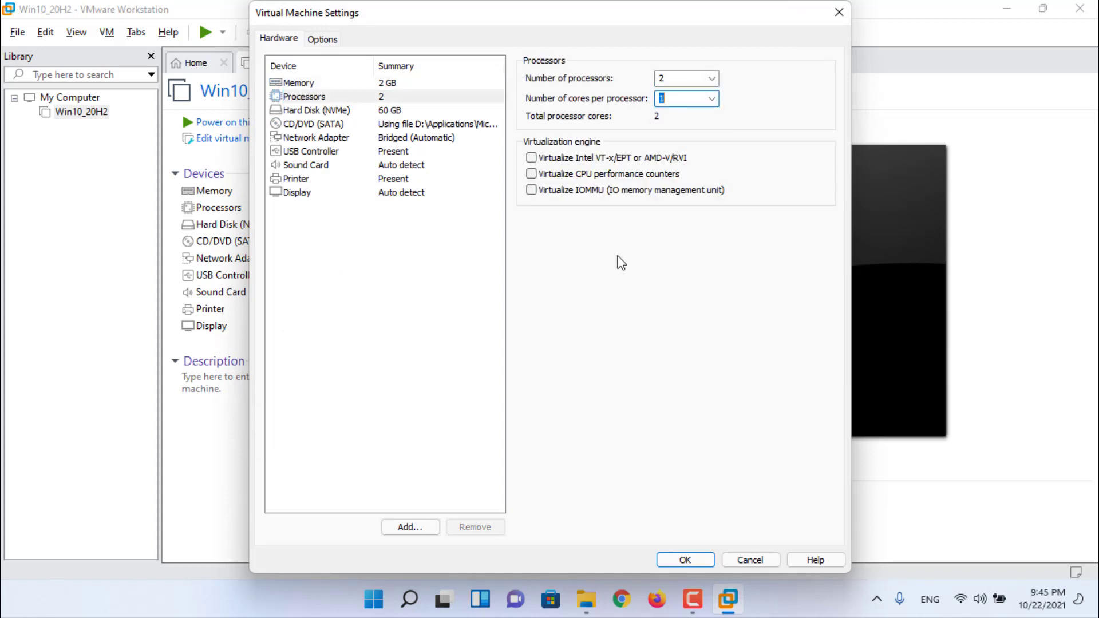
pyautogui.click(457, 111)
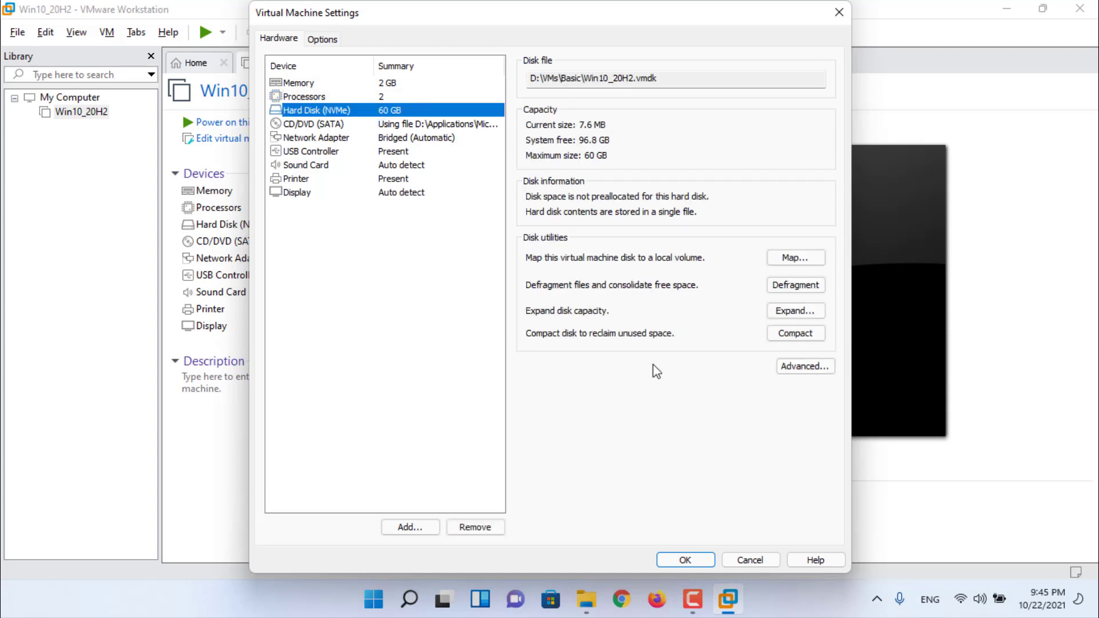
pyautogui.click(340, 84)
# - Set Enhanced keyboard to Use if available (recommended) in the VM options
pyautogui.click(322, 38)
pyautogui.click(653, 80)
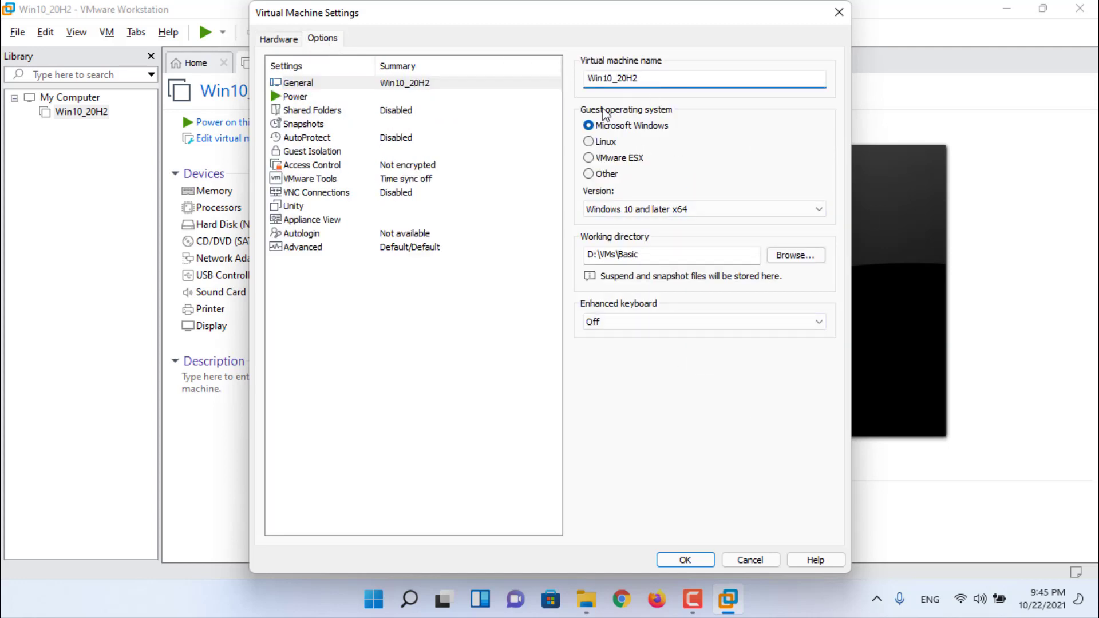
pyautogui.click(689, 321)
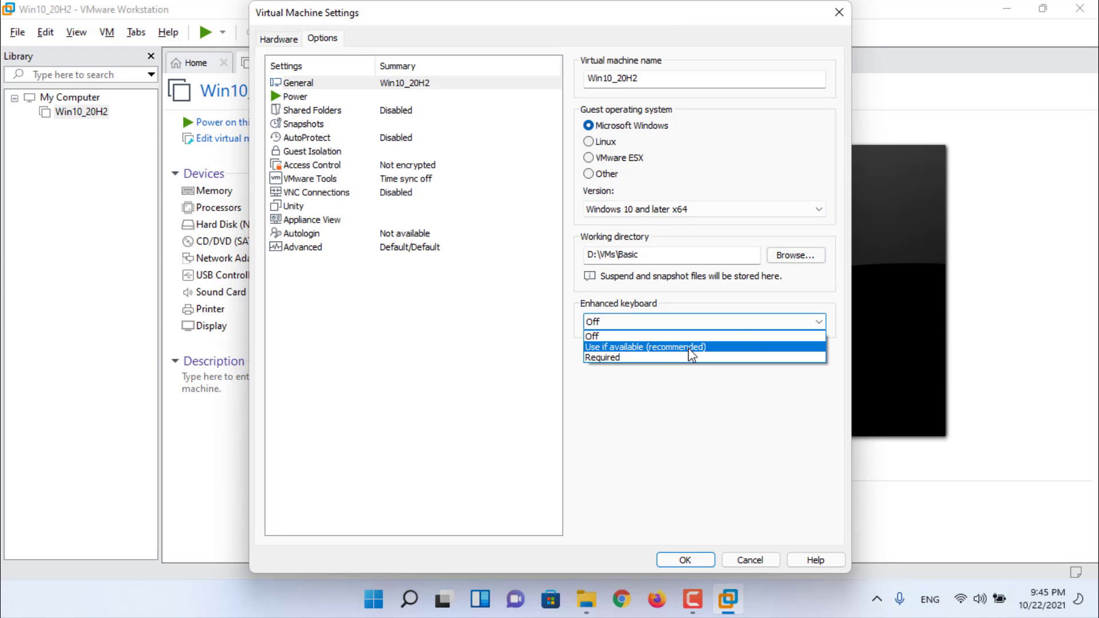
pyautogui.click(690, 347)
pyautogui.click(414, 98)
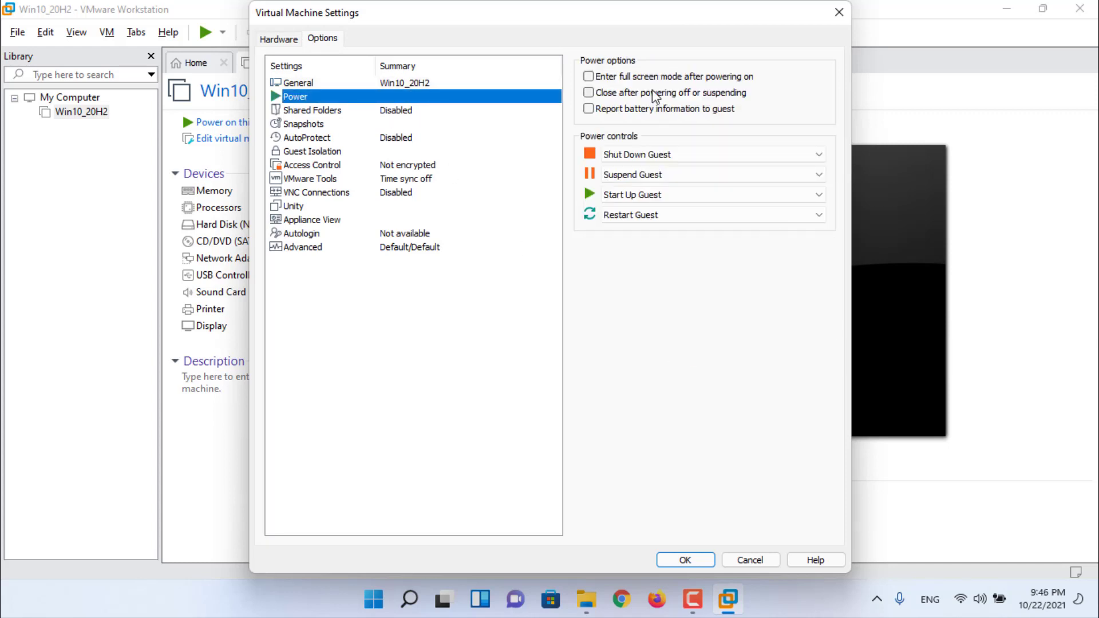
pyautogui.click(473, 110)
pyautogui.click(375, 83)
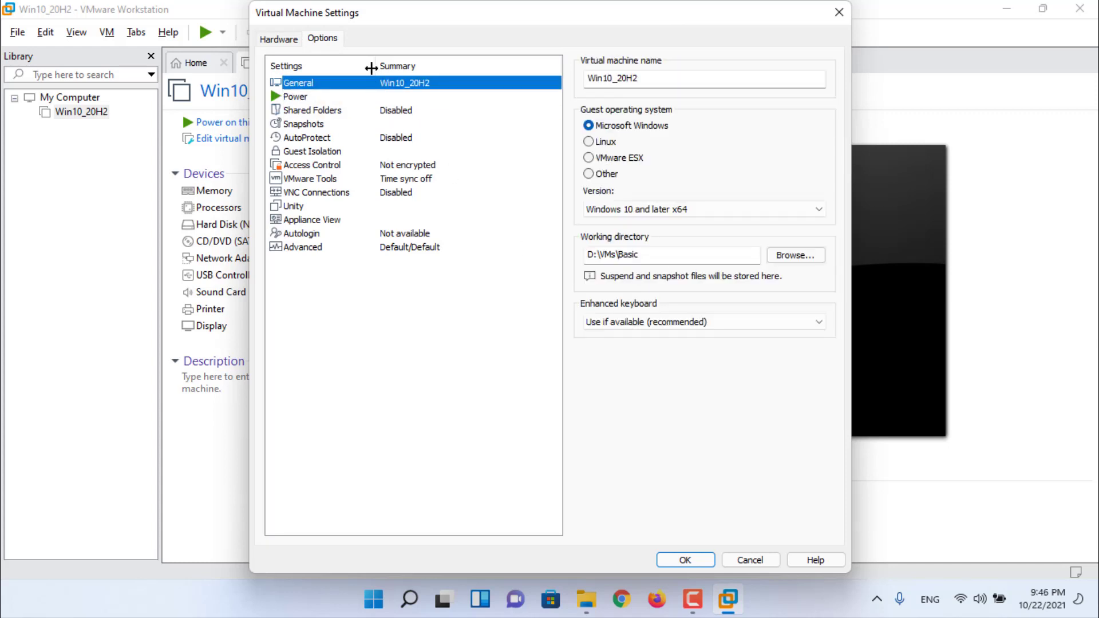
pyautogui.hotkey('ctrl', 'shift', 'Tab')
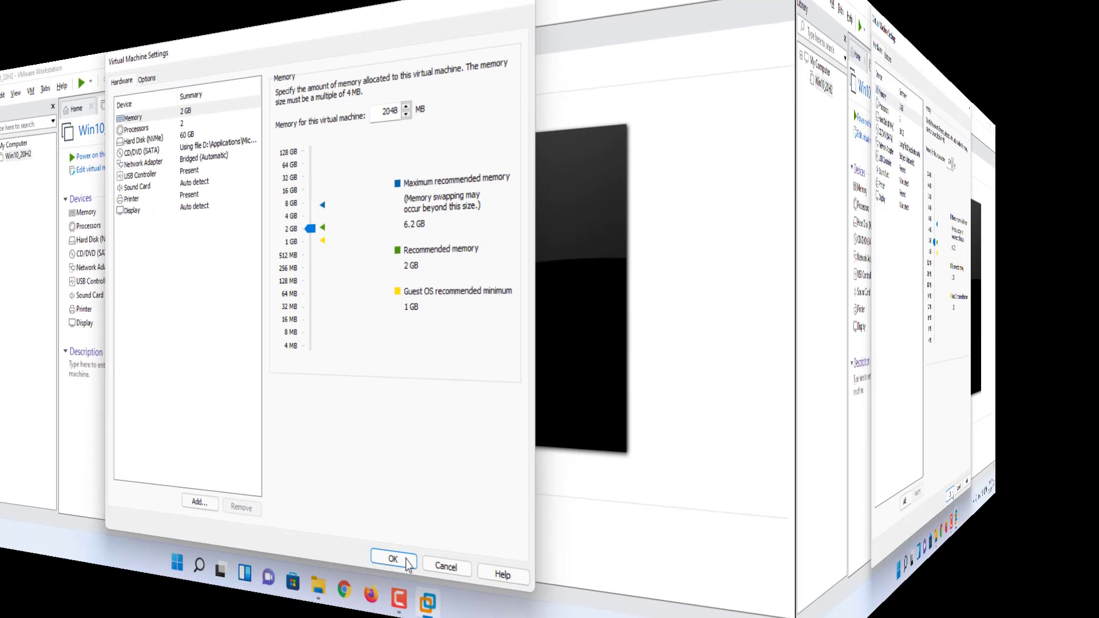
# - Save the settings, power on the VM, boot from the installer disc and accept default language settings
pyautogui.click(699, 559)
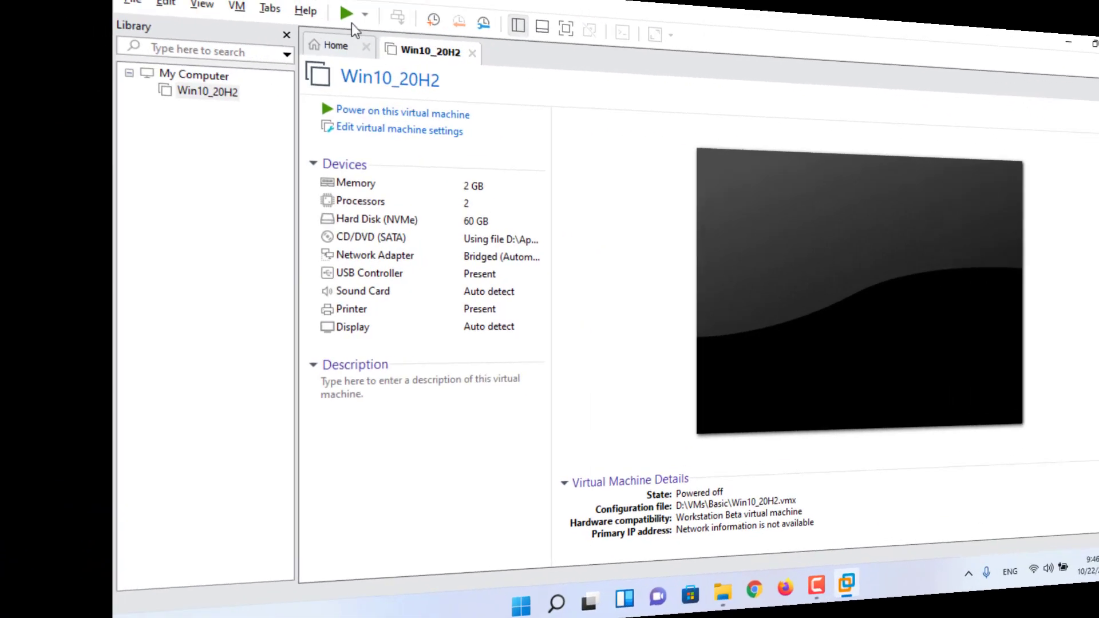
pyautogui.click(347, 14)
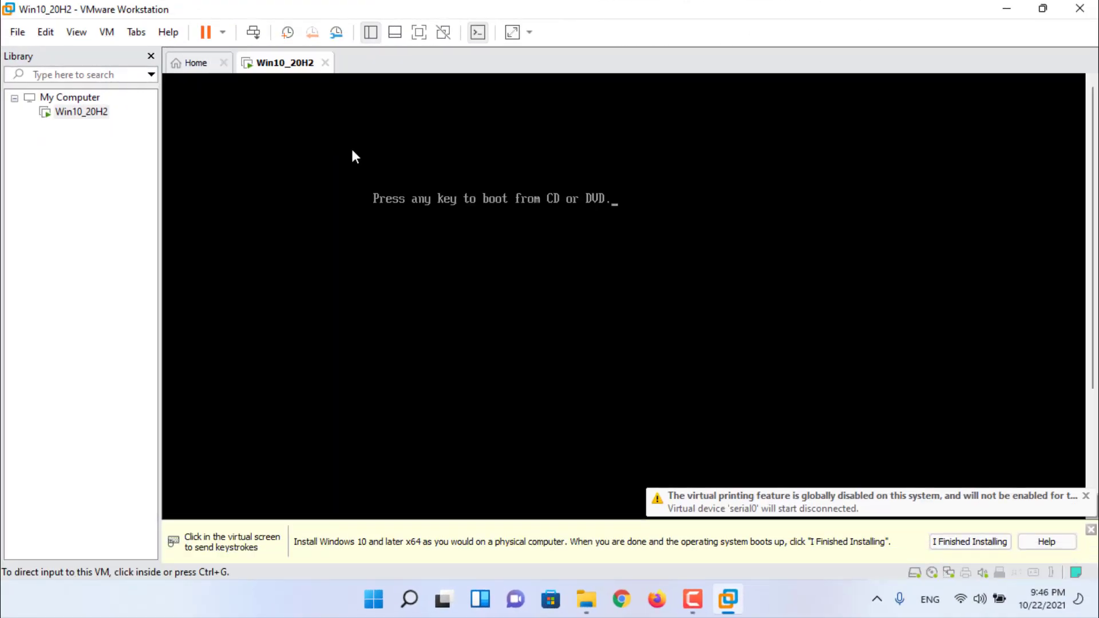
pyautogui.click(352, 150)
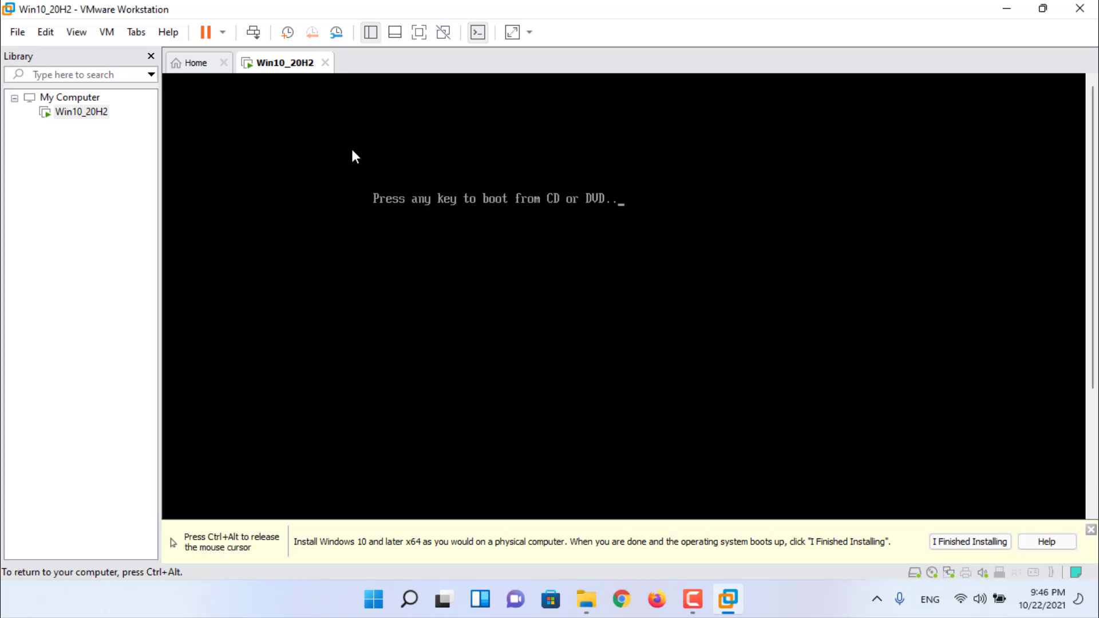
pyautogui.press('Return')
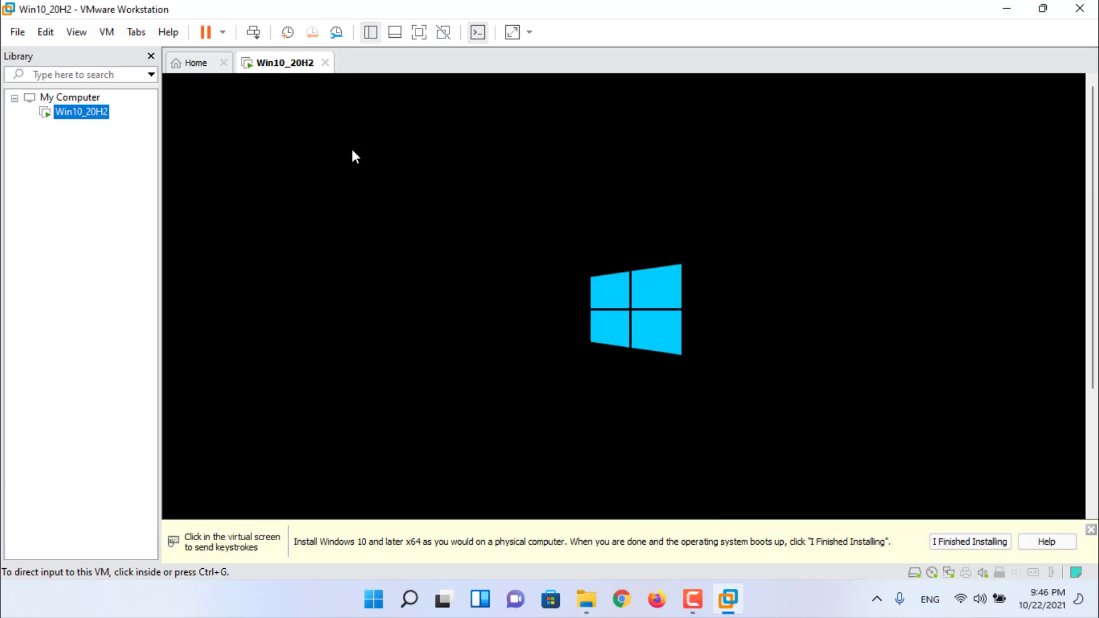
pyautogui.hotkey('ctrl', 'alt')
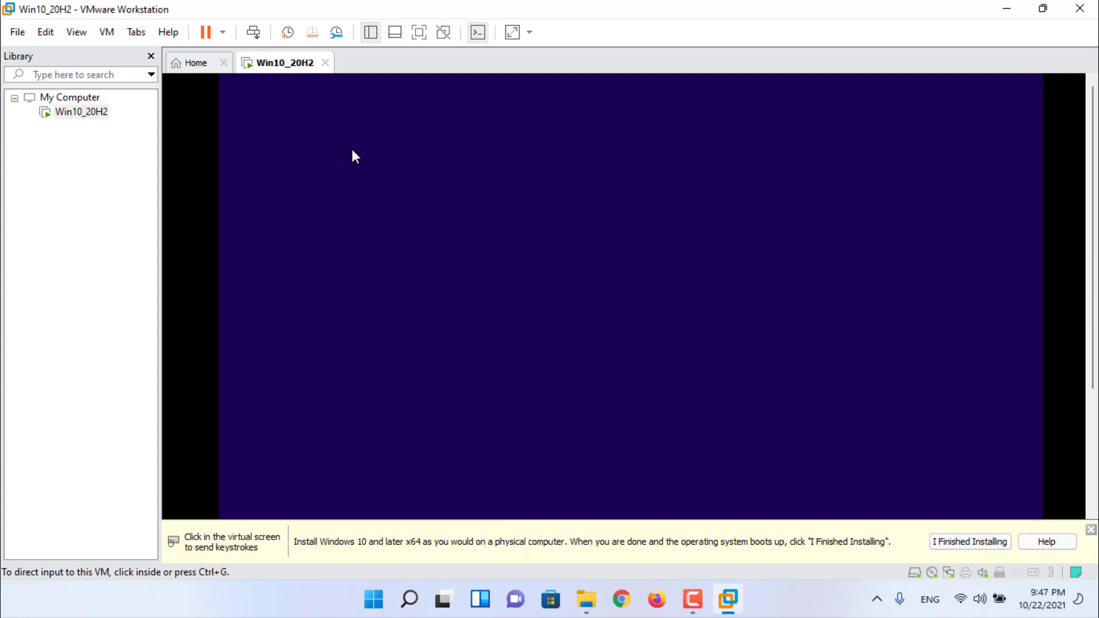
pyautogui.click(858, 522)
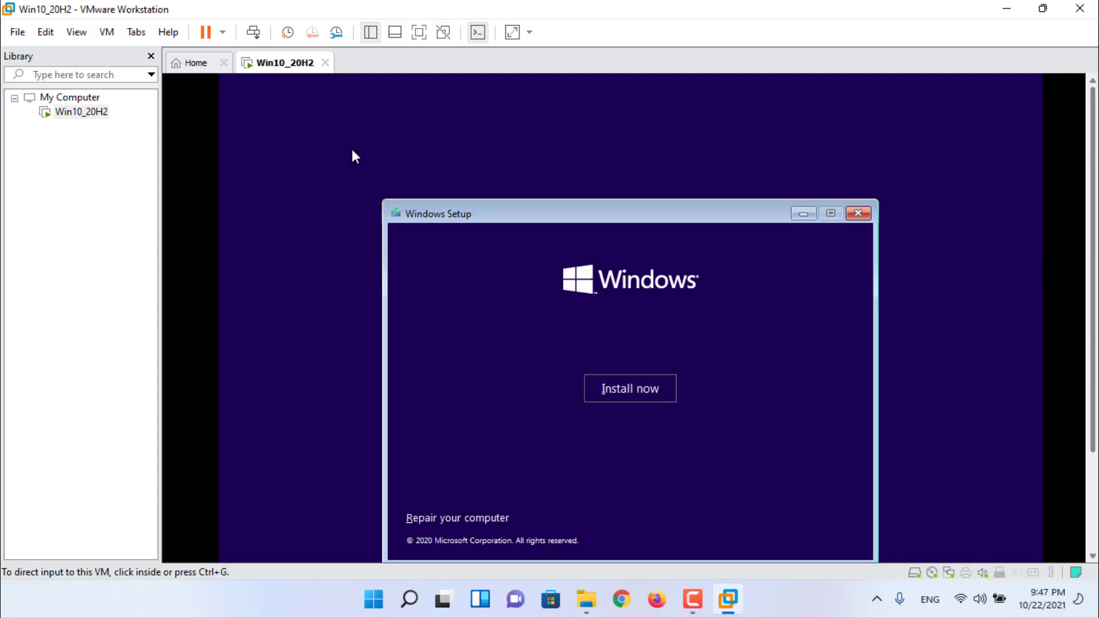
# - Install Windows 10 Pro without a product key, custom install onto the unallocated 60 GB drive
pyautogui.click(653, 353)
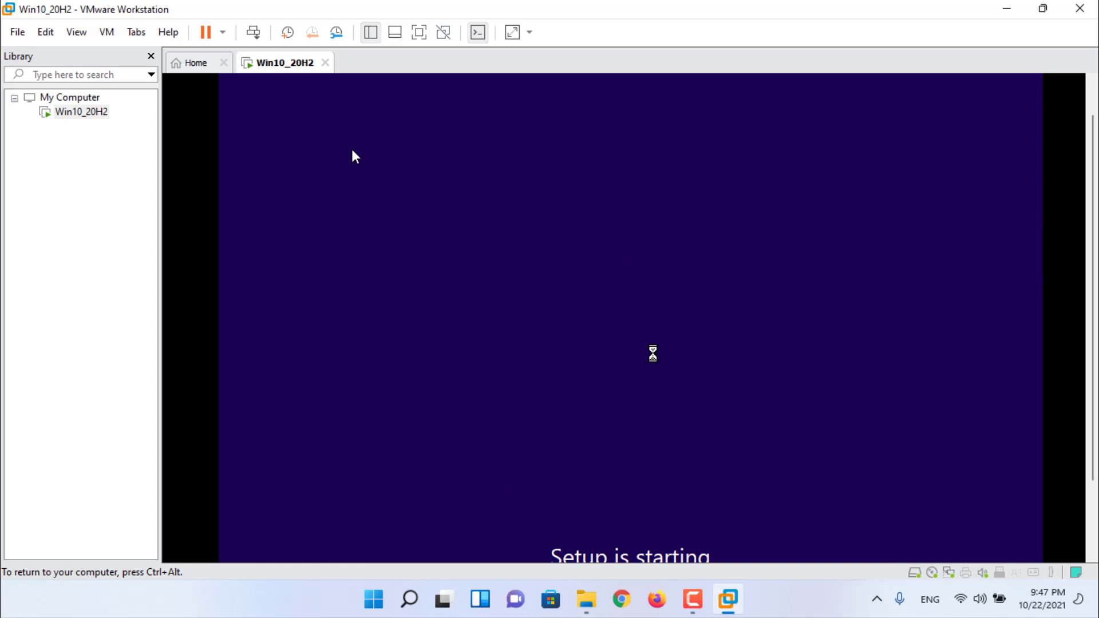
pyautogui.click(726, 484)
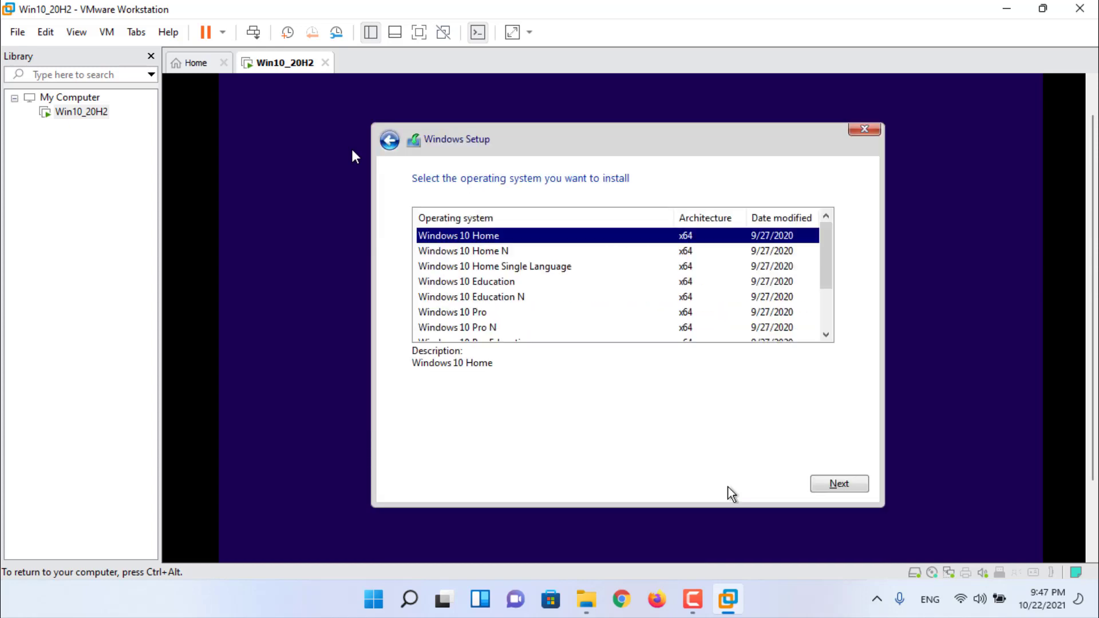
pyautogui.scroll(-2, 827, 266)
pyautogui.click(606, 252)
pyautogui.click(859, 485)
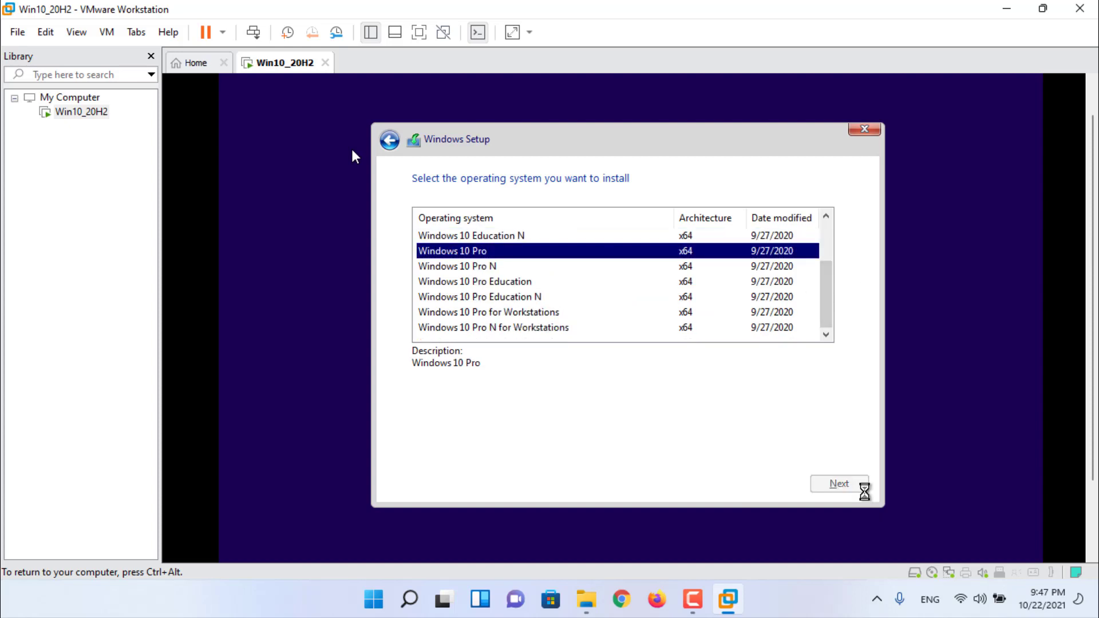
pyautogui.click(484, 449)
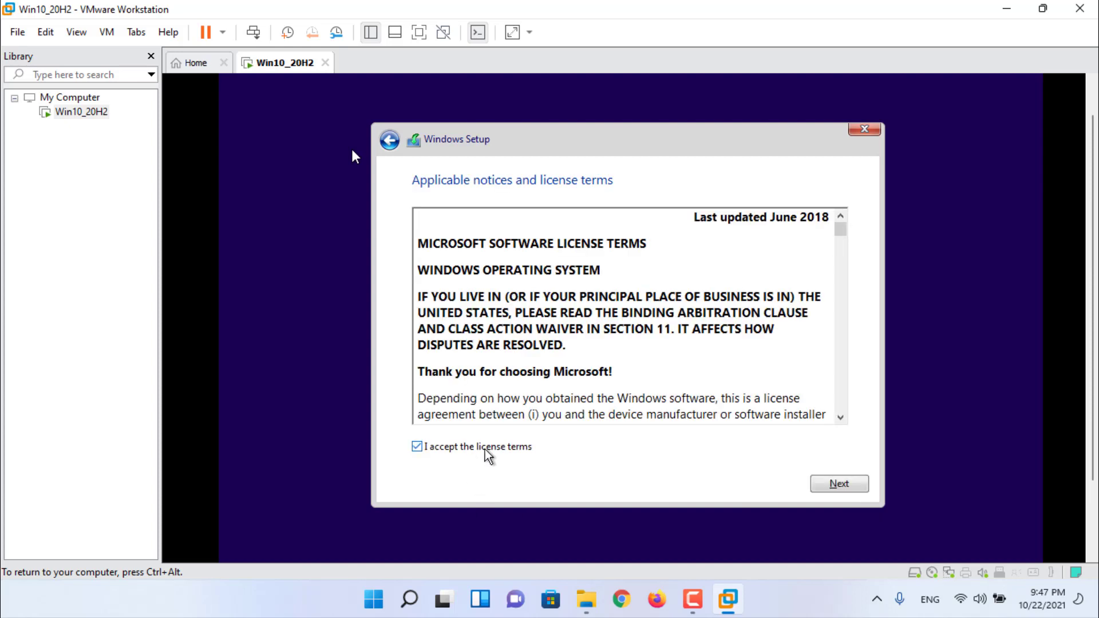
pyautogui.click(863, 485)
pyautogui.click(738, 369)
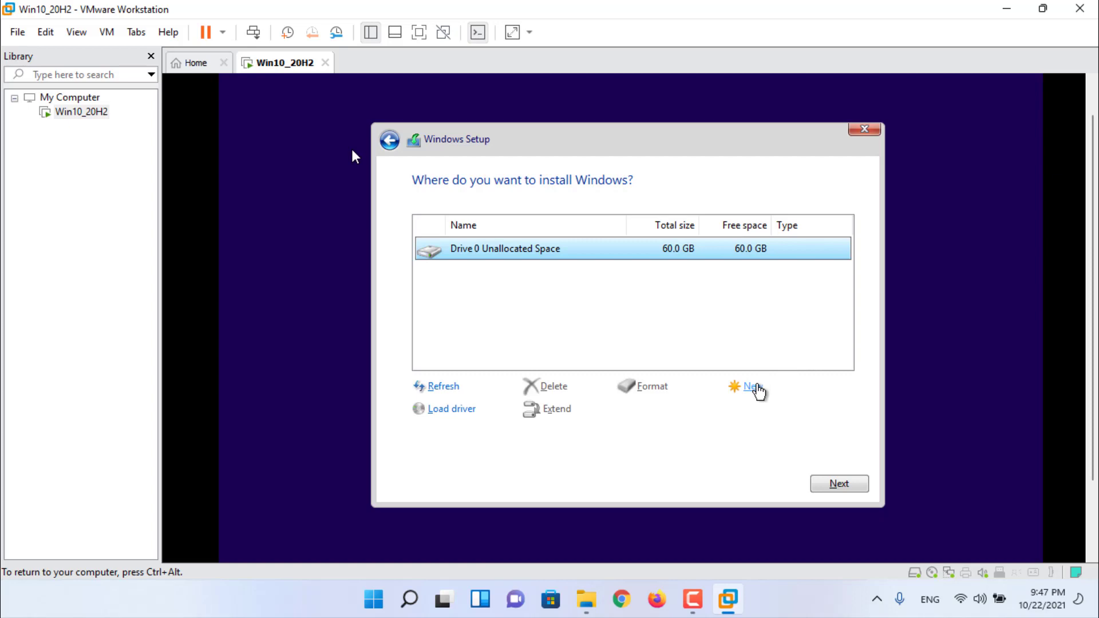
pyautogui.click(838, 483)
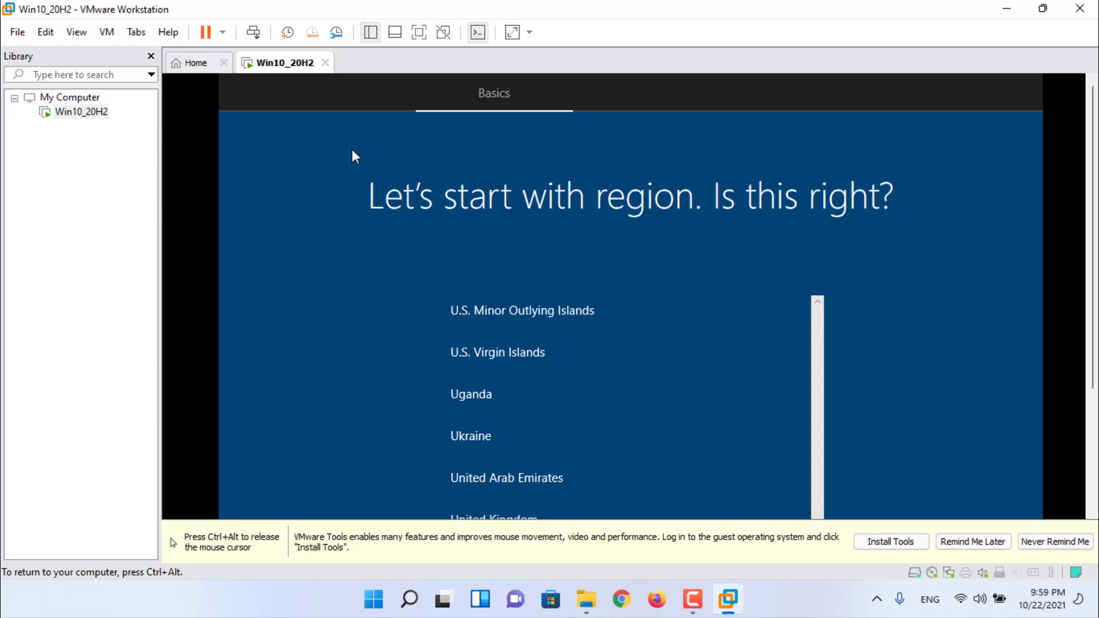
# - Dismiss the VMware Tools reminder and choose Egypt as the region
pyautogui.hotkey('ctrl', 'alt')
pyautogui.click(973, 542)
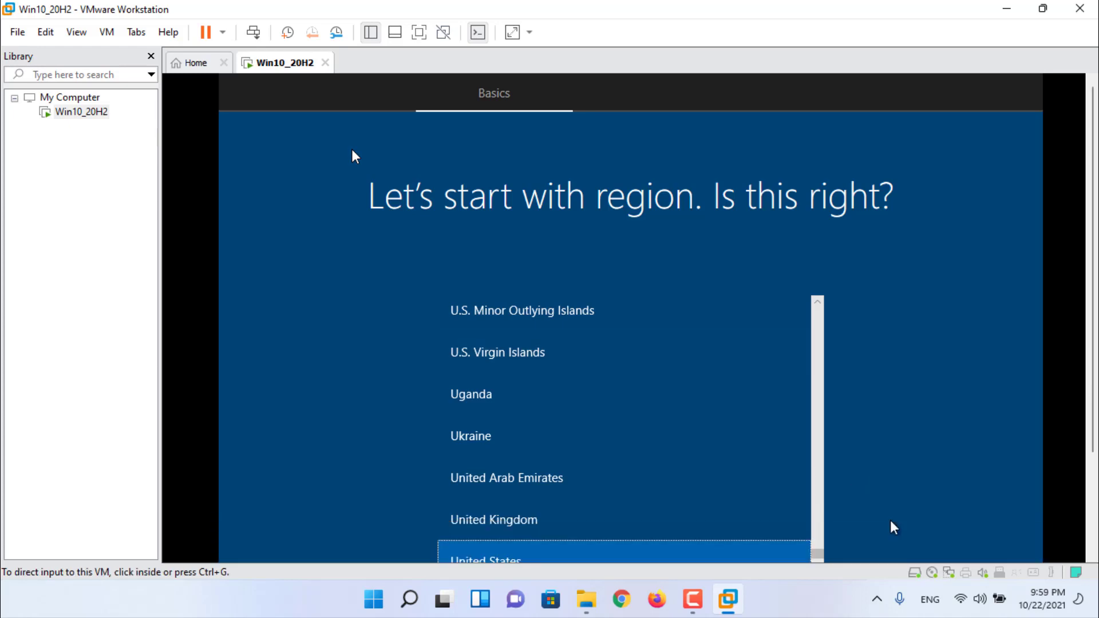
pyautogui.moveTo(817, 552); pyautogui.dragTo(819, 383)
pyautogui.click(618, 368)
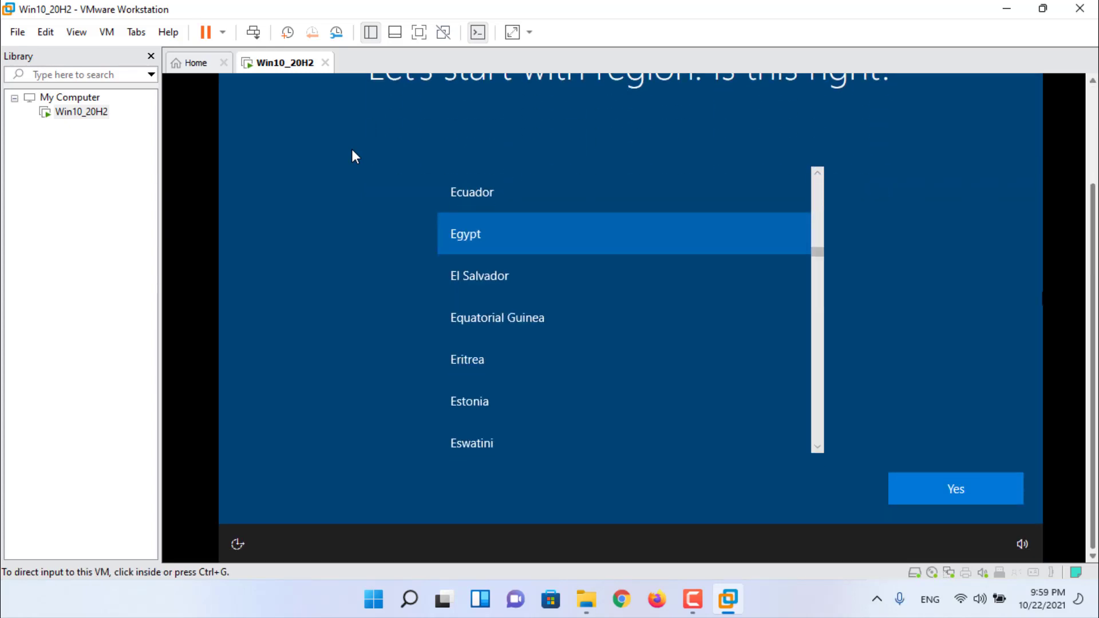
pyautogui.click(1008, 485)
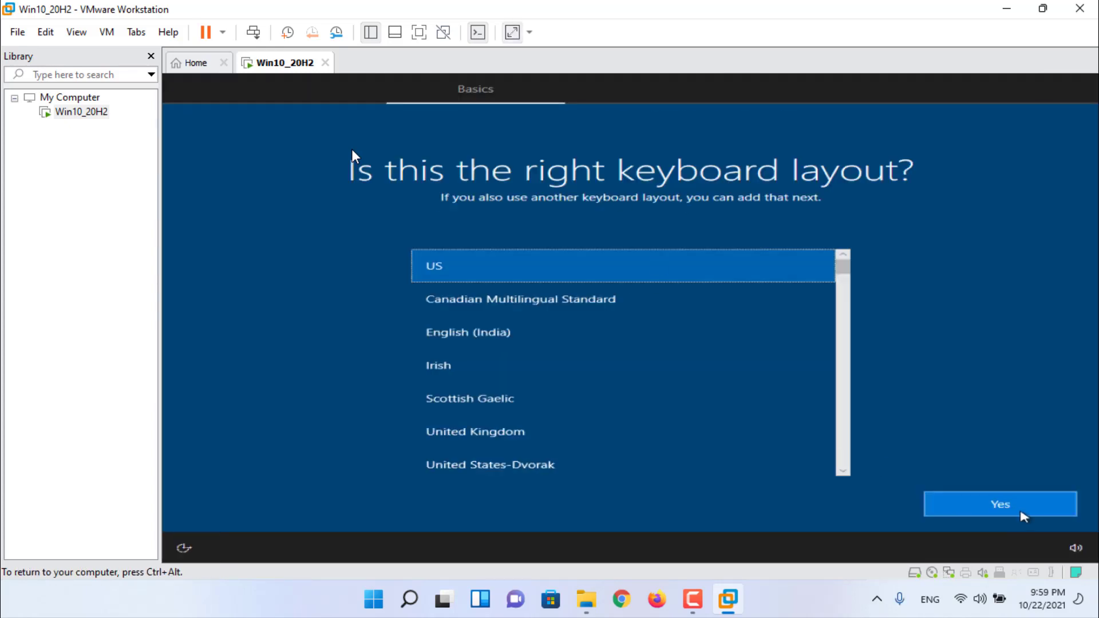
# - Keep the US keyboard, add an Arabic layout, and continue offline with limited setup
pyautogui.click(1025, 512)
pyautogui.click(580, 458)
pyautogui.click(999, 503)
pyautogui.click(973, 504)
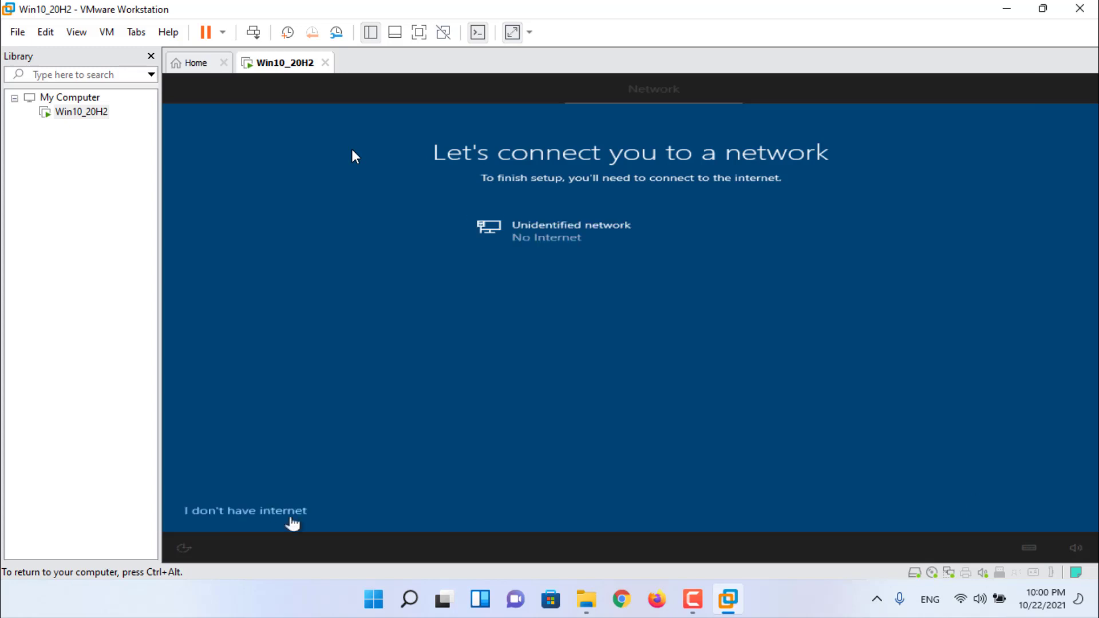
pyautogui.click(292, 518)
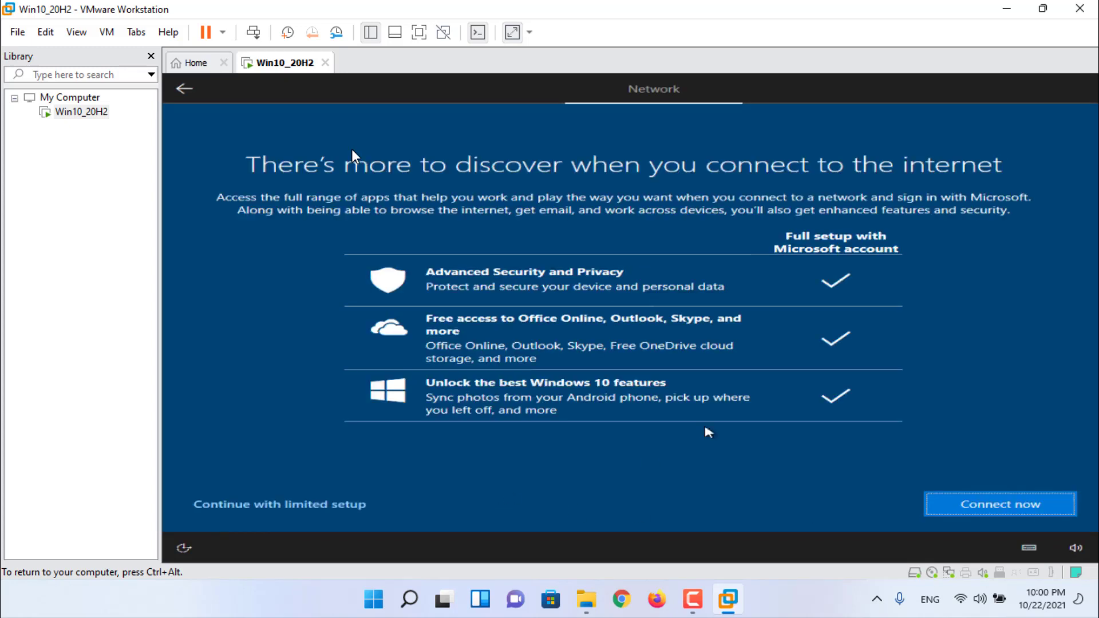
pyautogui.click(262, 503)
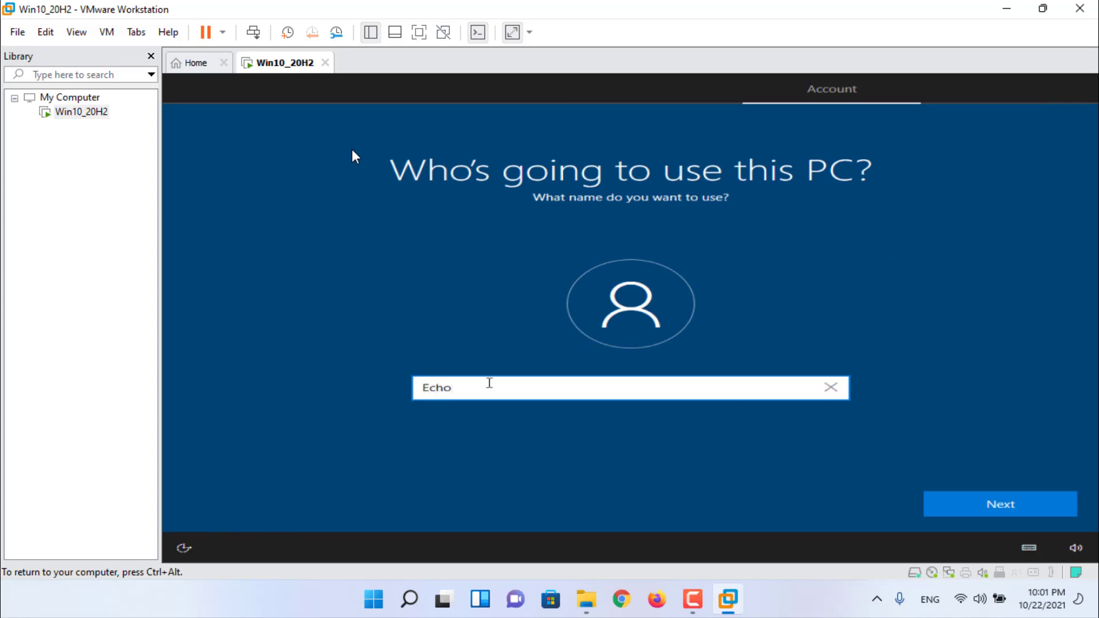
# - Confirm the local account name and enter and confirm its password
pyautogui.press('Return')
pyautogui.write('12345678')
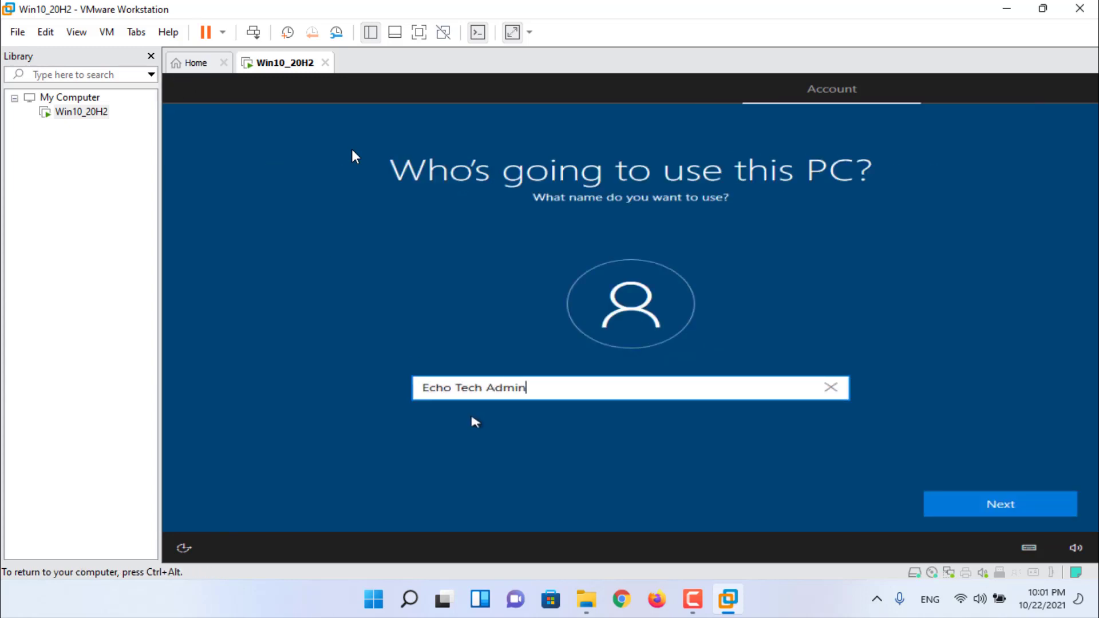
pyautogui.click(1001, 508)
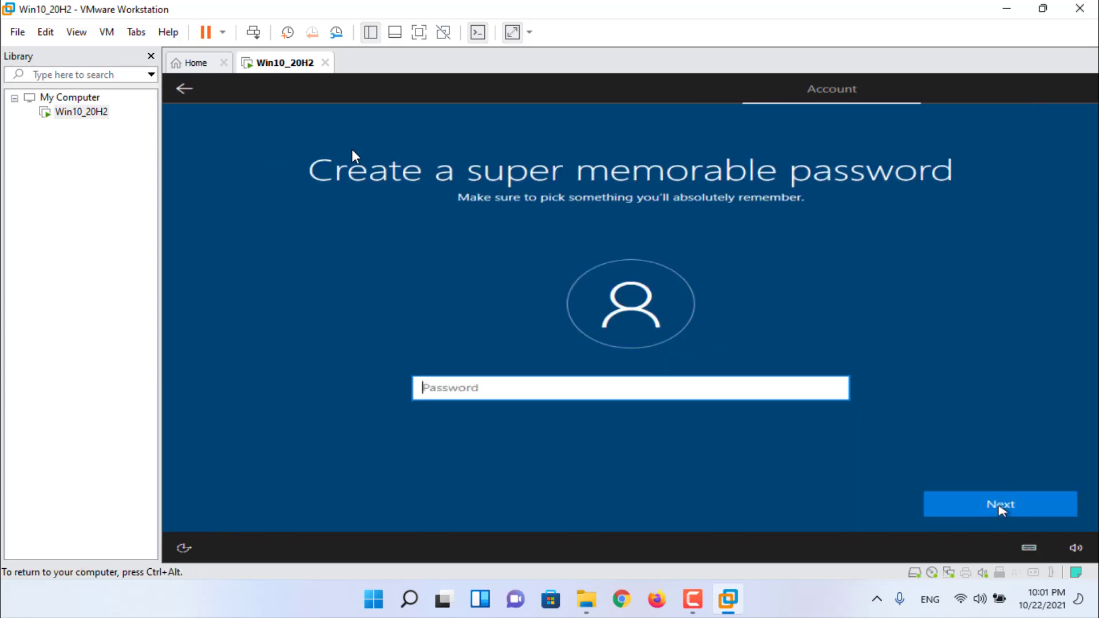
pyautogui.write('12345678')
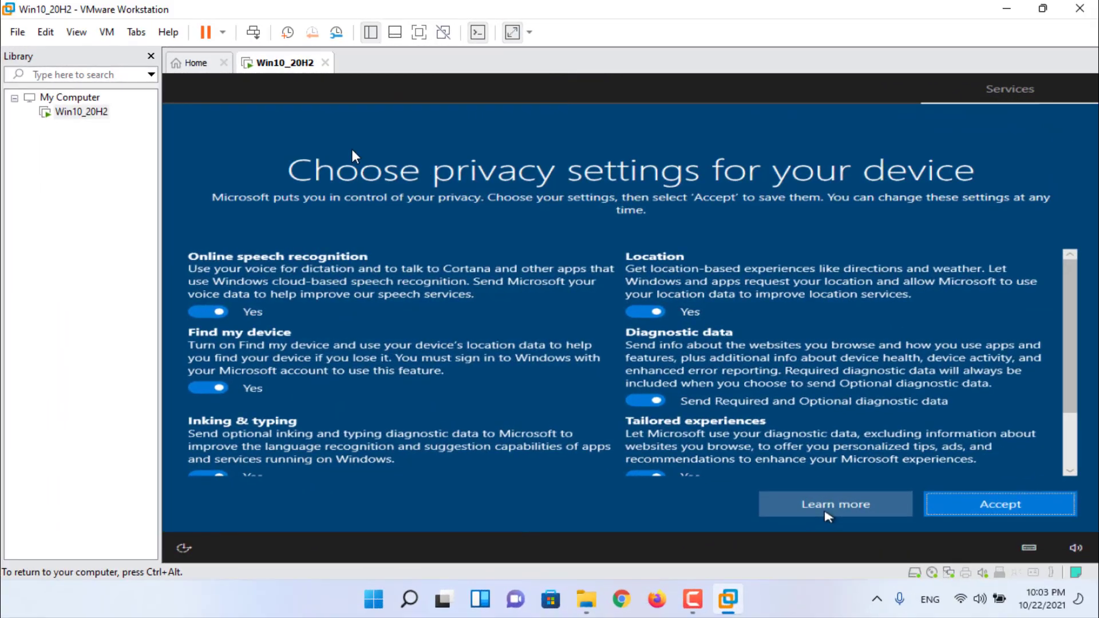
# - Switch off advertising ID, inking, tailored experiences and extra diagnostics, then go full screen
pyautogui.scroll(-2, 314, 386)
pyautogui.press('Tab')
pyautogui.press('space')
pyautogui.click(208, 399)
pyautogui.click(645, 323)
pyautogui.click(645, 398)
pyautogui.scroll(3, 630, 343)
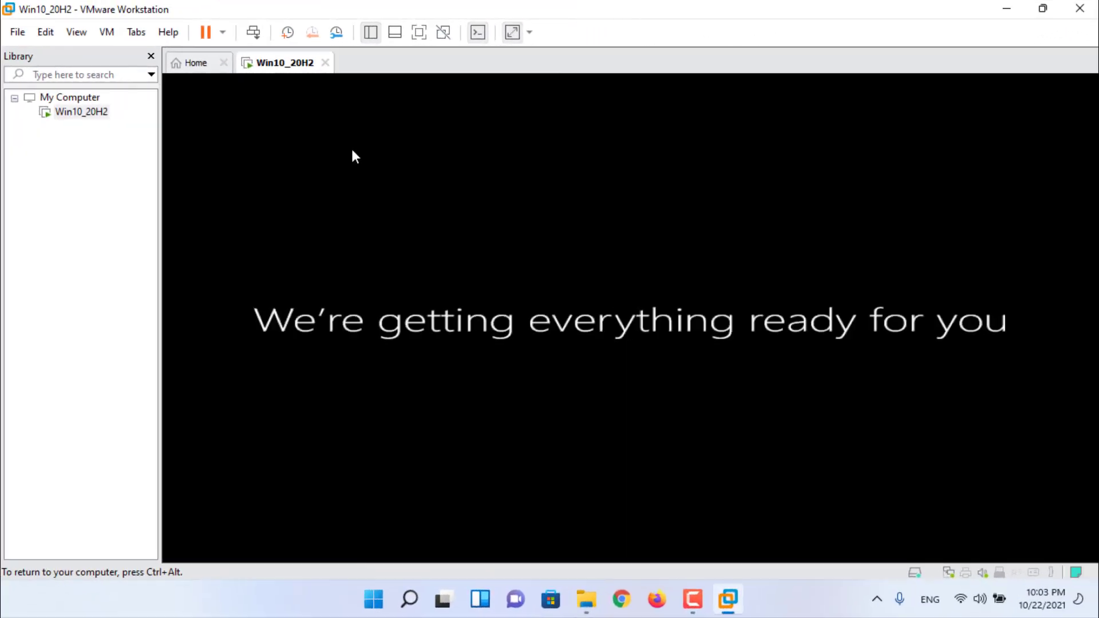
pyautogui.hotkey('ctrl', 'alt', 'Return')
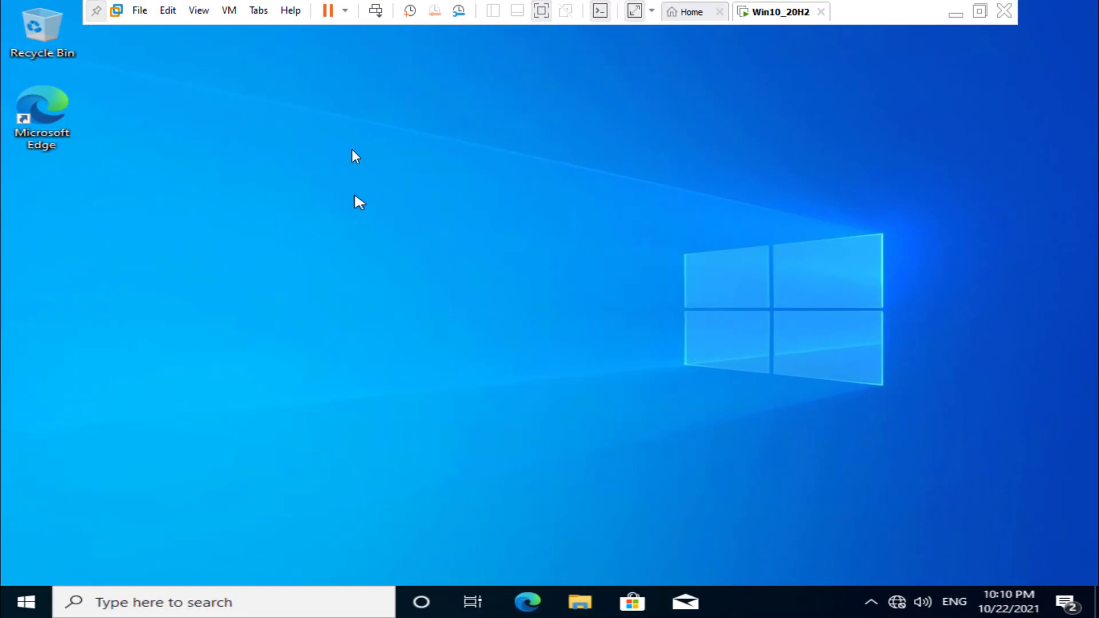
# - Load the VMware Tools disc and run its installer from the guest's DVD drive
pyautogui.click(353, 154)
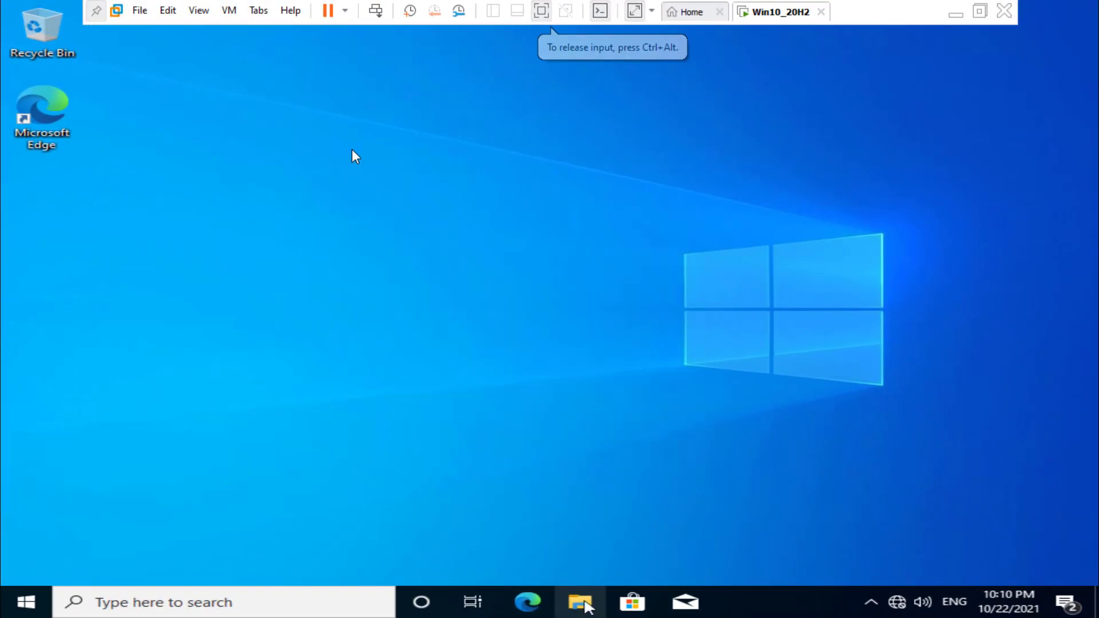
pyautogui.press('super+e')
pyautogui.click(203, 327)
pyautogui.doubleClick(629, 388)
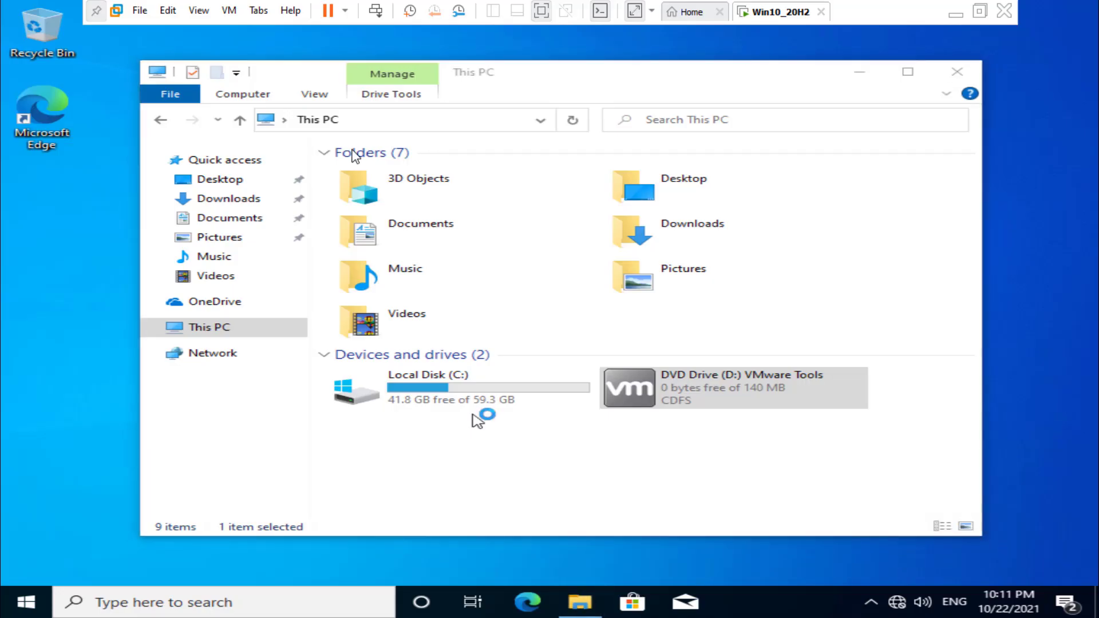
pyautogui.click(684, 430)
pyautogui.click(688, 429)
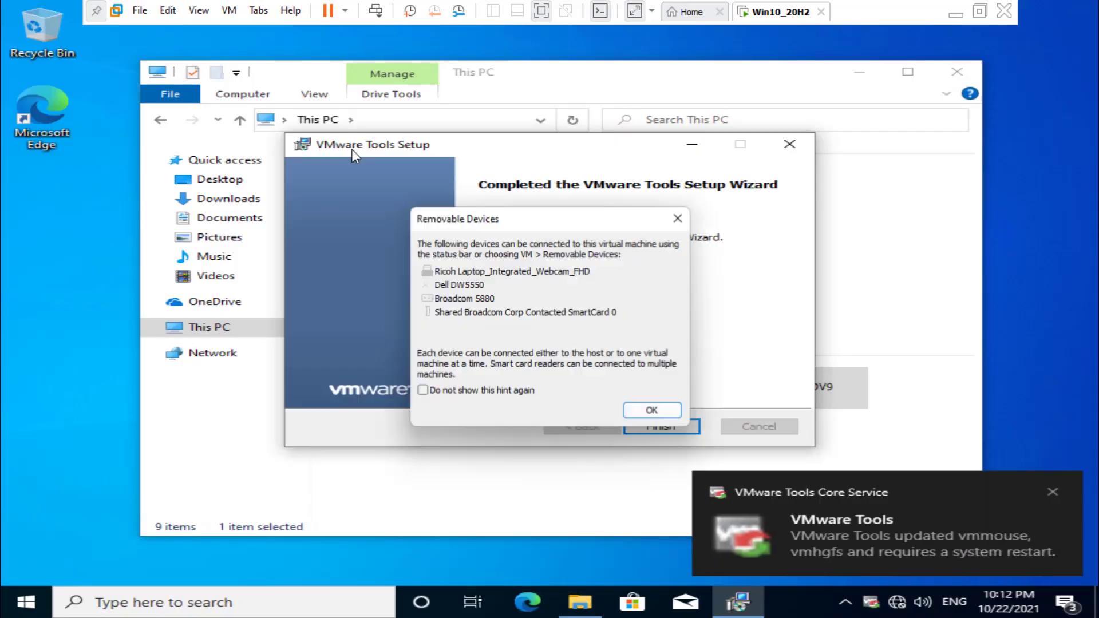
# - Restart the guest after installing VMware Tools and sign in with the account password
pyautogui.press('Return')
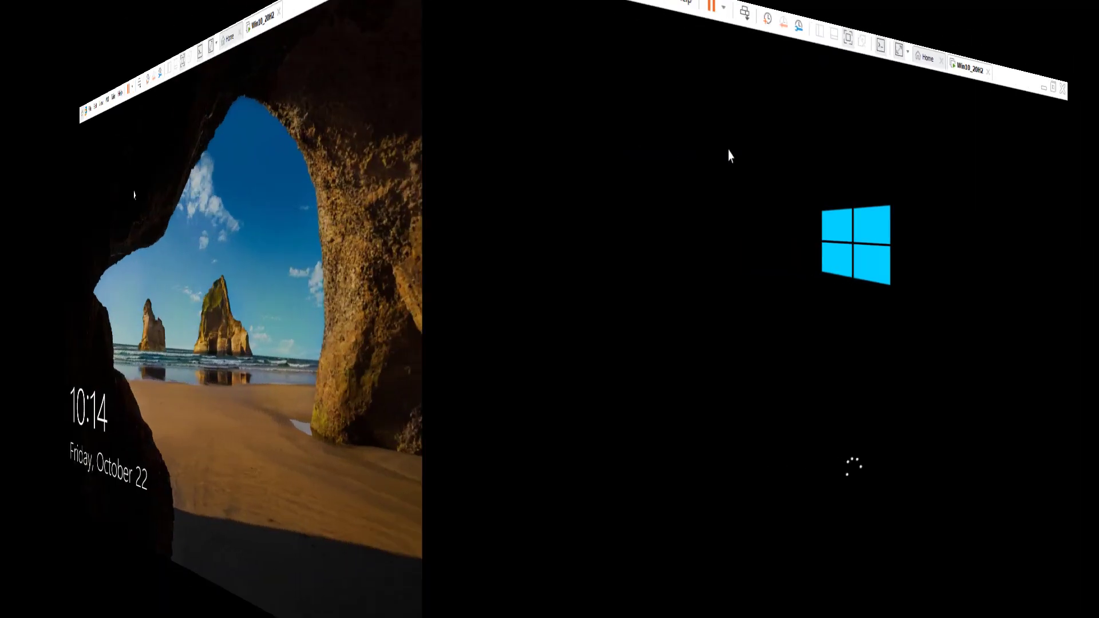
pyautogui.write('pa')
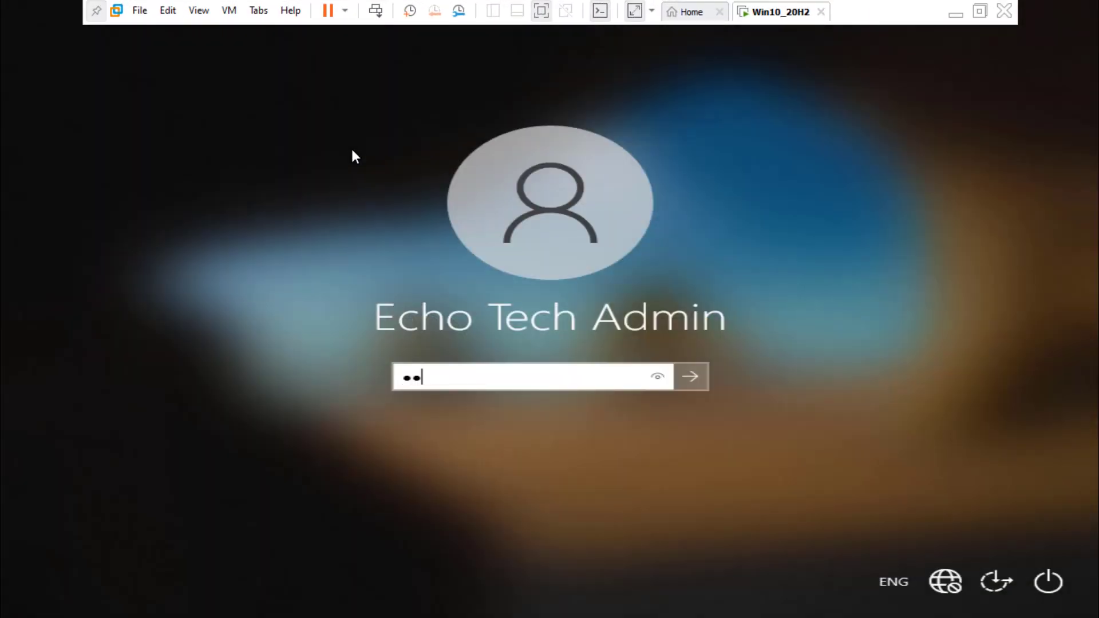
pyautogui.write('s')
pyautogui.press('Return')
pyautogui.press('Return')
pyautogui.write('pass1')
pyautogui.press('Return')
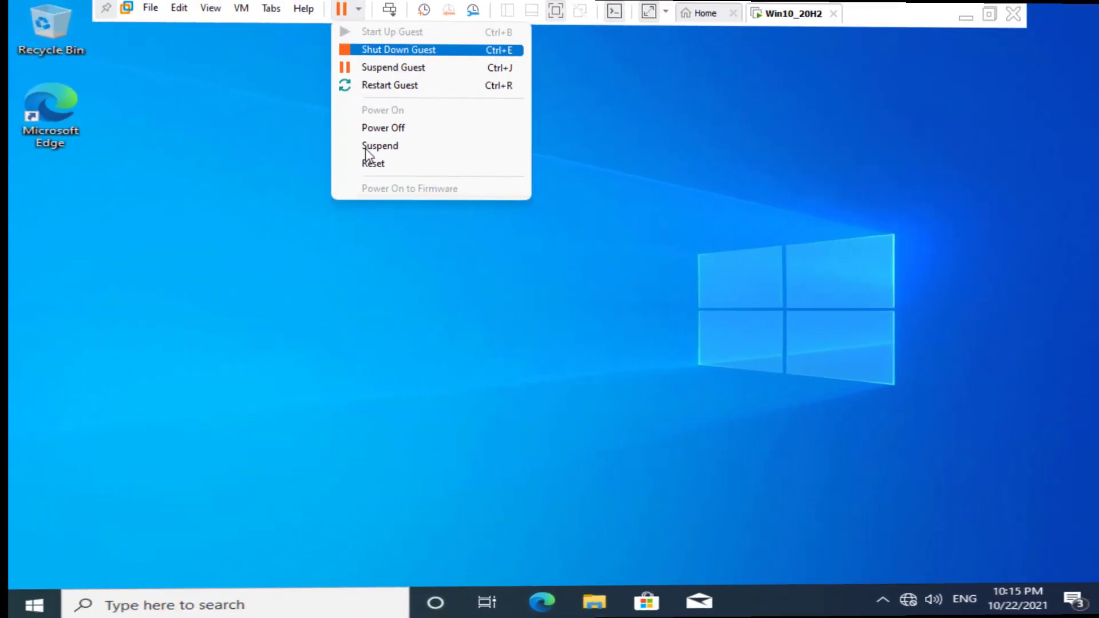
# - Shut down the Win10_20H2 guest and confirm it powers off
pyautogui.click(394, 46)
pyautogui.press('Return')
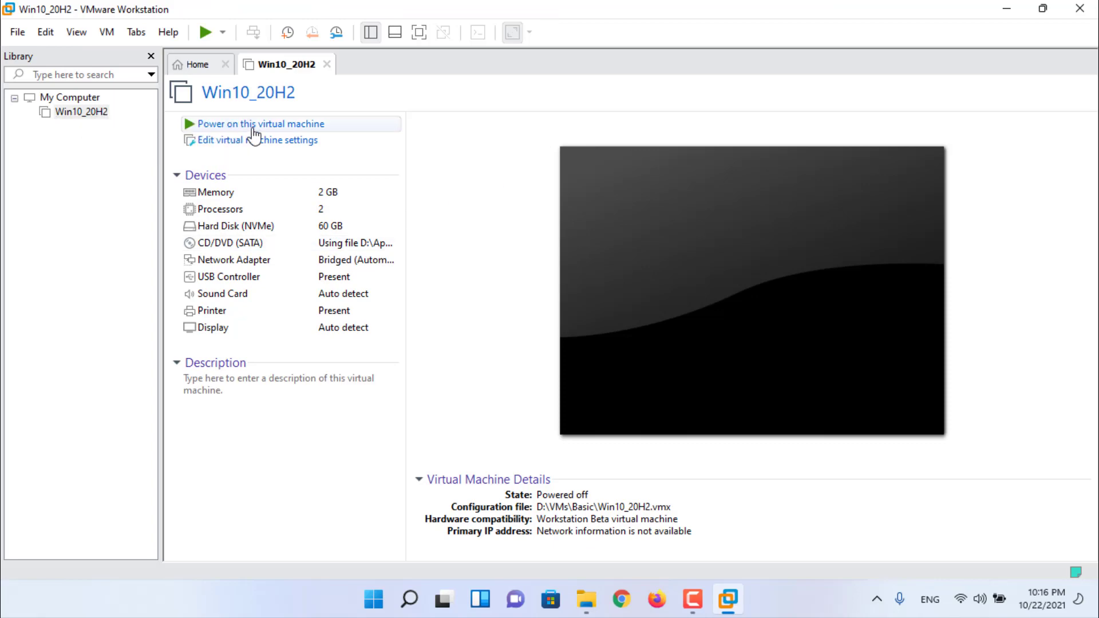
pyautogui.click(224, 32)
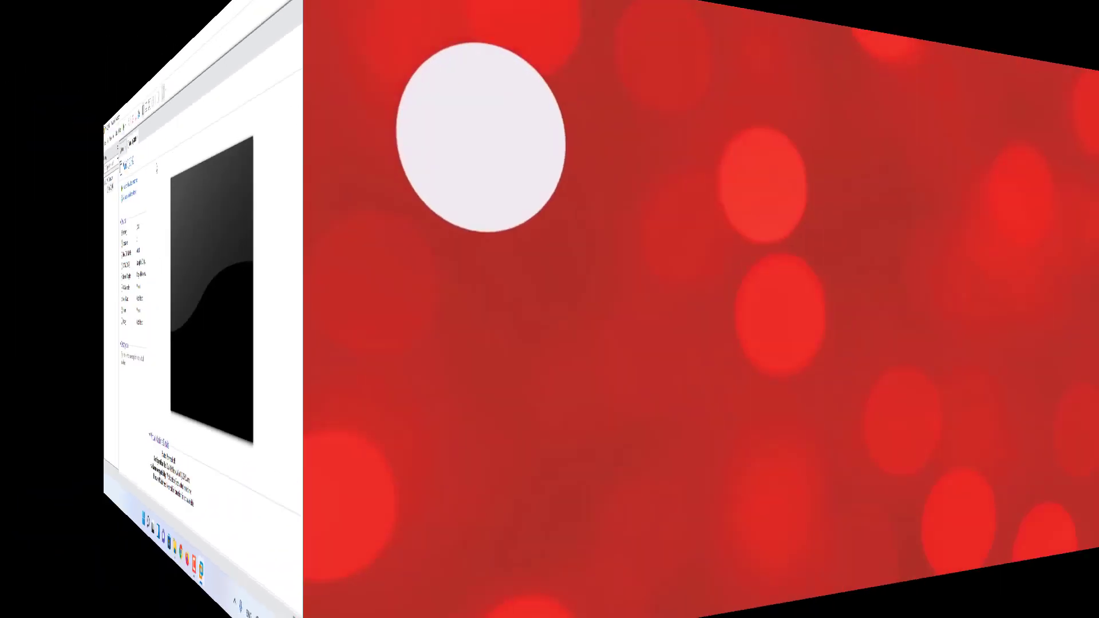